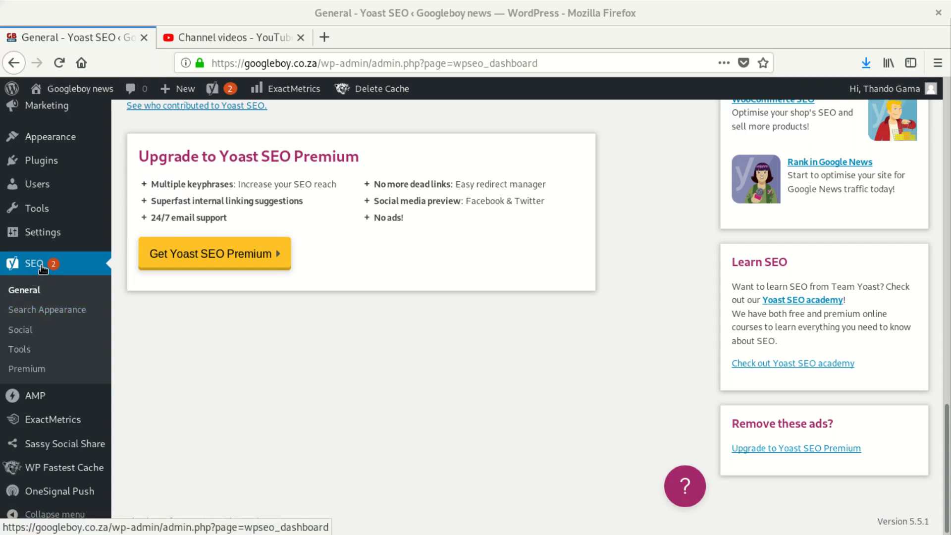
# Open the site's list of installed plugins.
pyautogui.moveTo(43, 132)
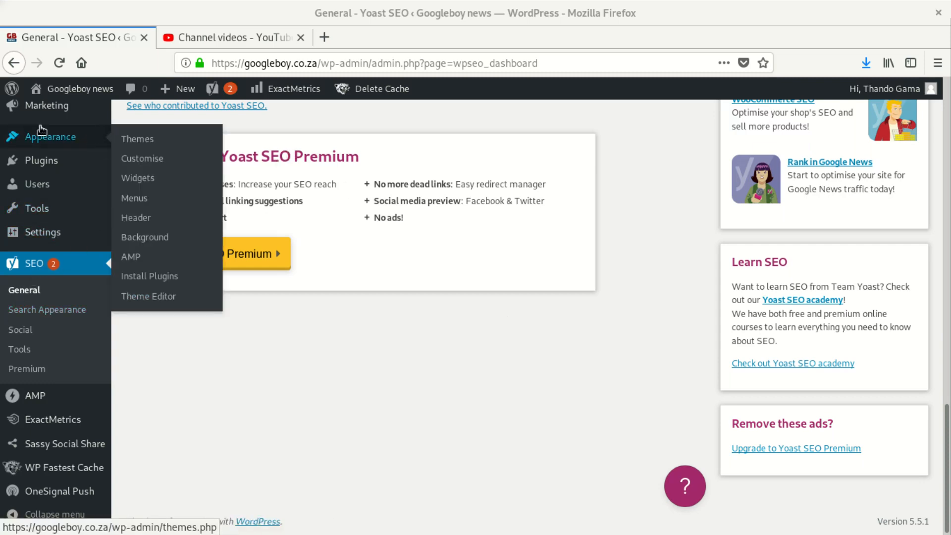
pyautogui.click(29, 288)
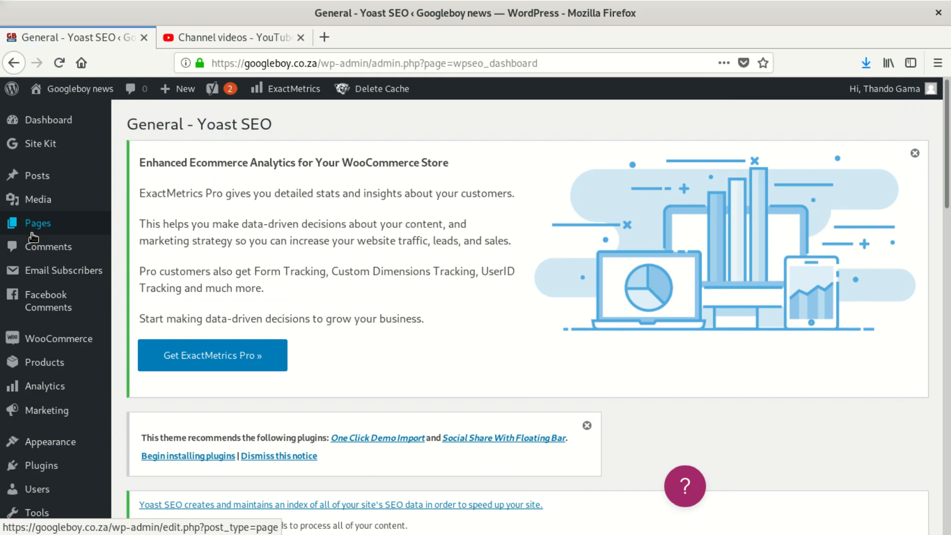
pyautogui.scroll(-5, 42, 342)
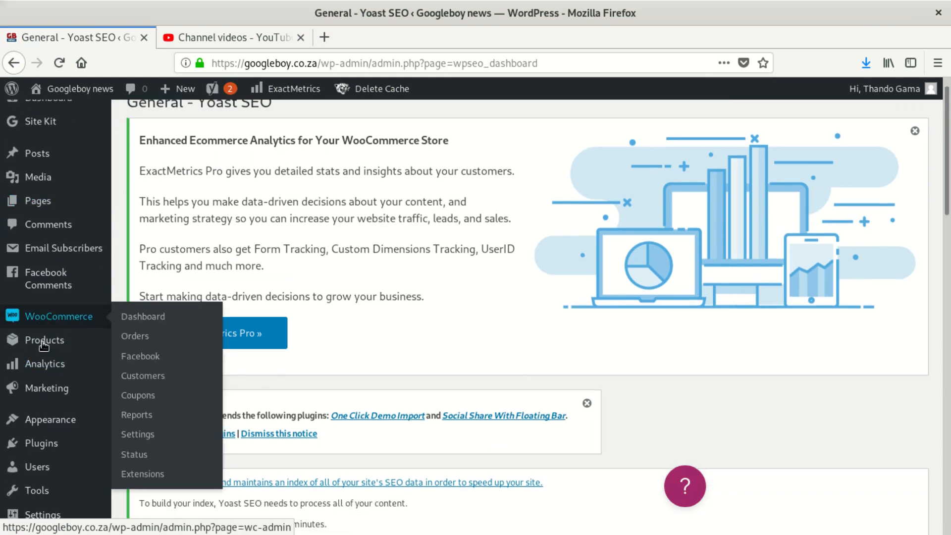
pyautogui.moveTo(47, 345)
pyautogui.scroll(3, 47, 346)
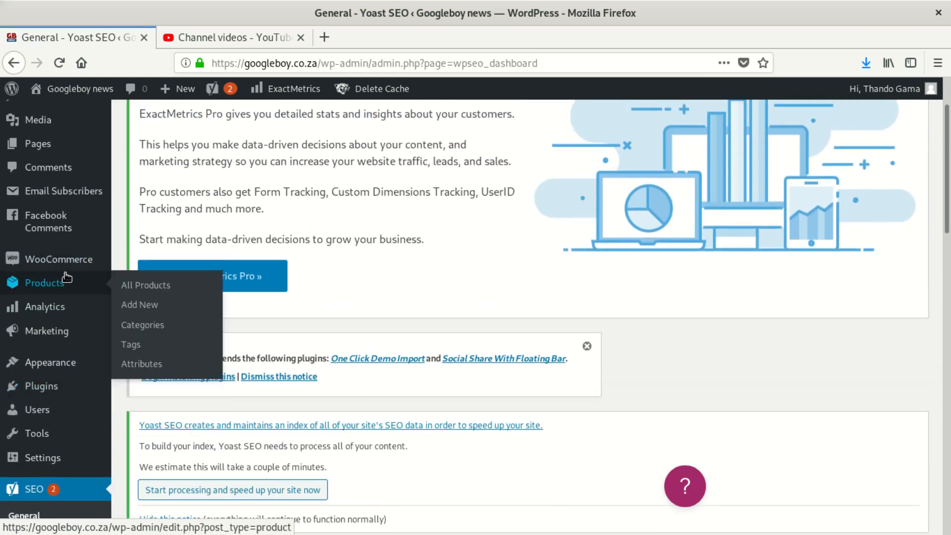
pyautogui.scroll(-2, 74, 346)
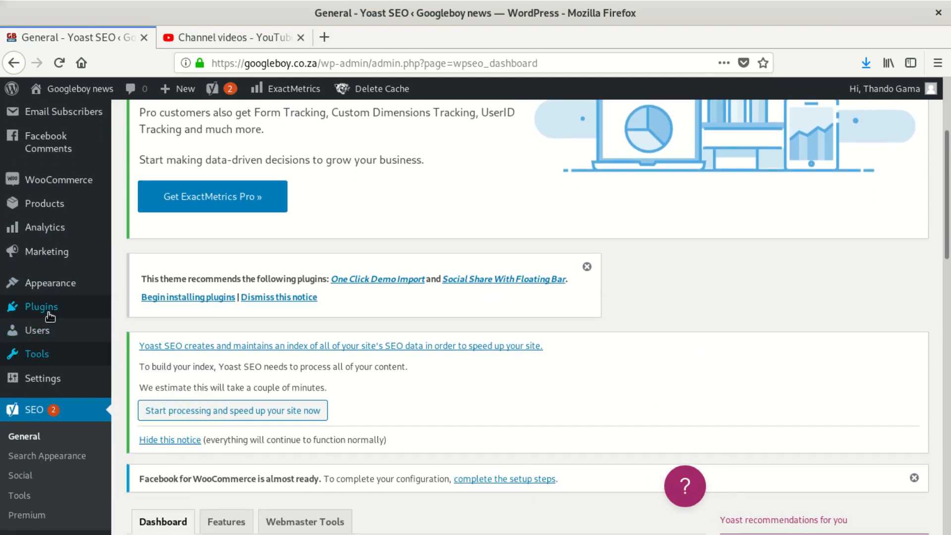
pyautogui.click(52, 311)
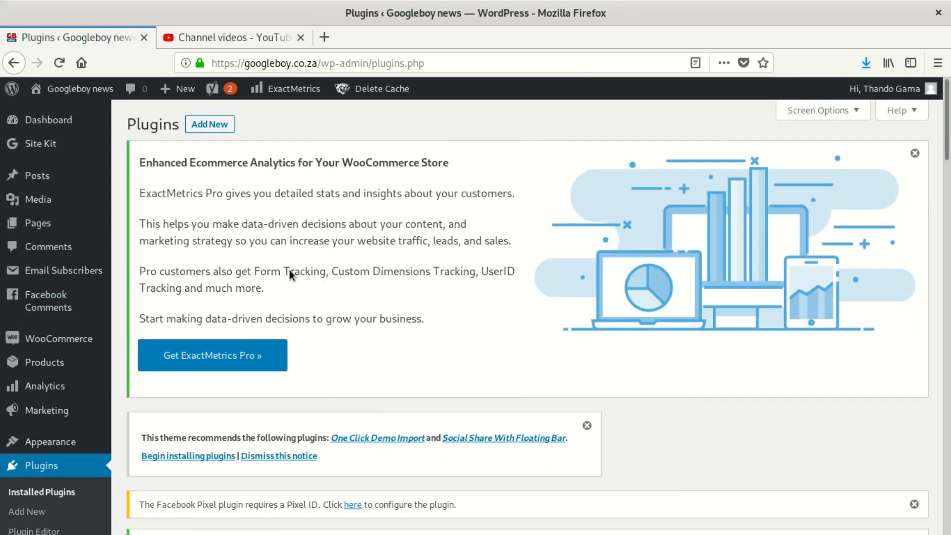
# Look through the installed plugins list for the Official Facebook Pixel entry.
pyautogui.scroll(-5, 582, 301)
pyautogui.scroll(-3, 582, 303)
pyautogui.scroll(-5, 319, 314)
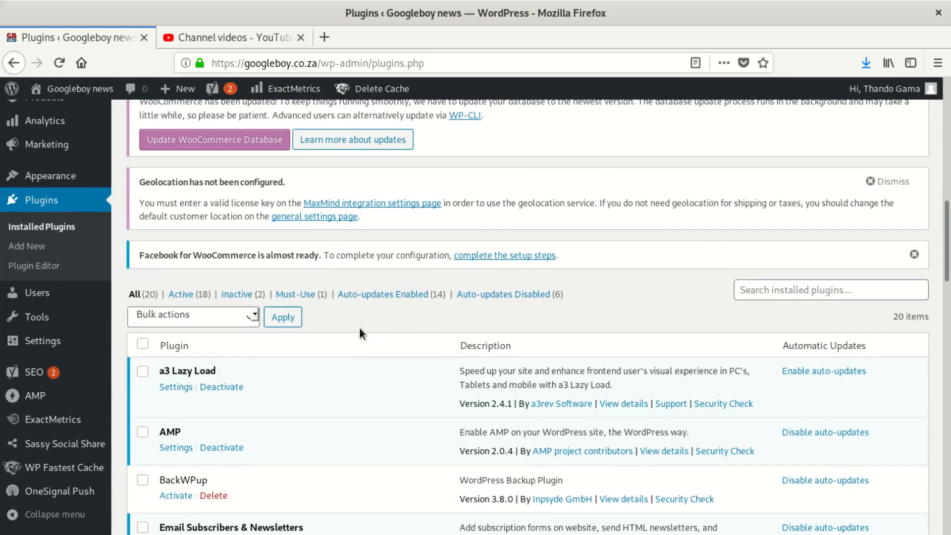
pyautogui.scroll(-4, 545, 282)
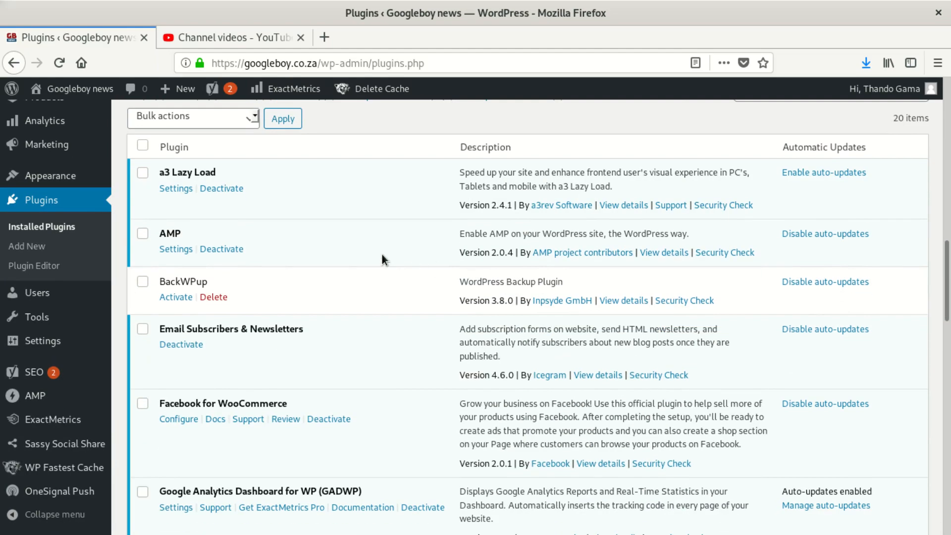
pyautogui.scroll(-4, 268, 297)
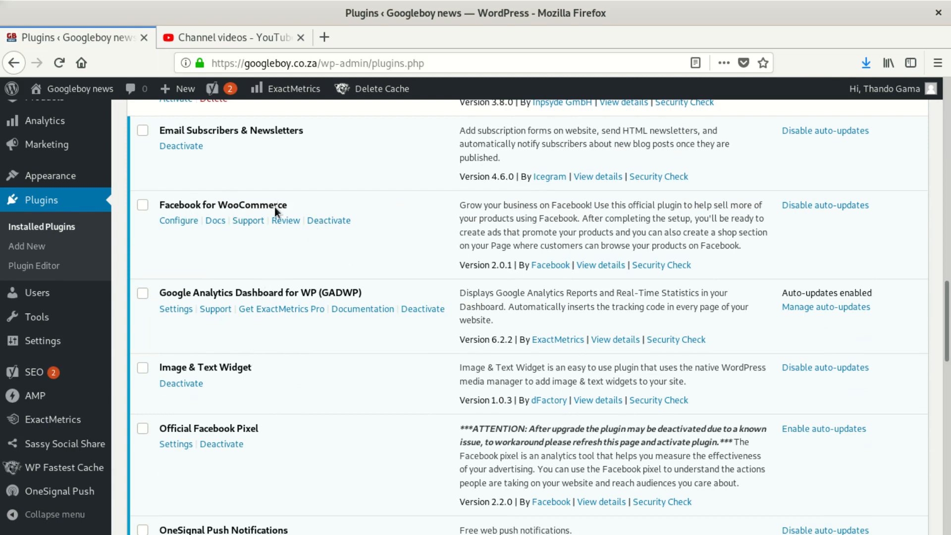
pyautogui.scroll(-4, 197, 278)
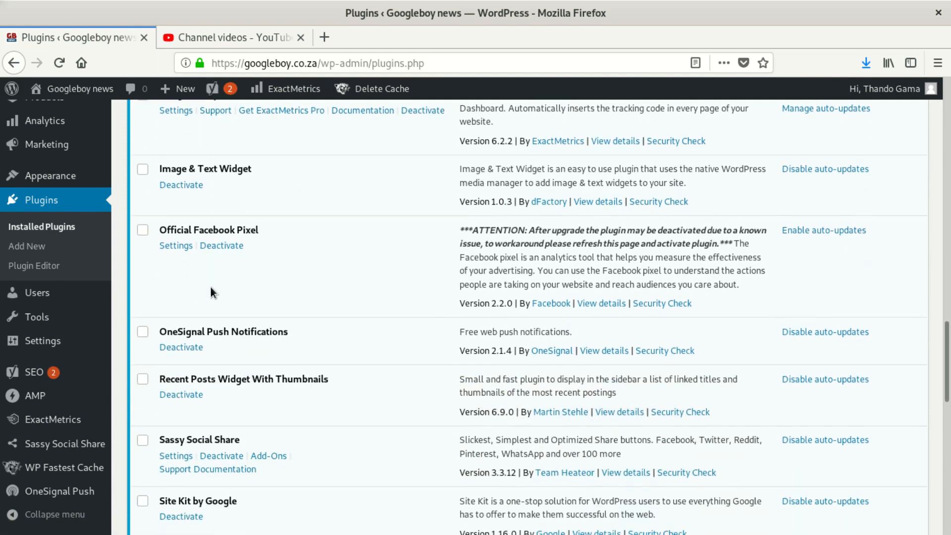
pyautogui.scroll(6, 380, 224)
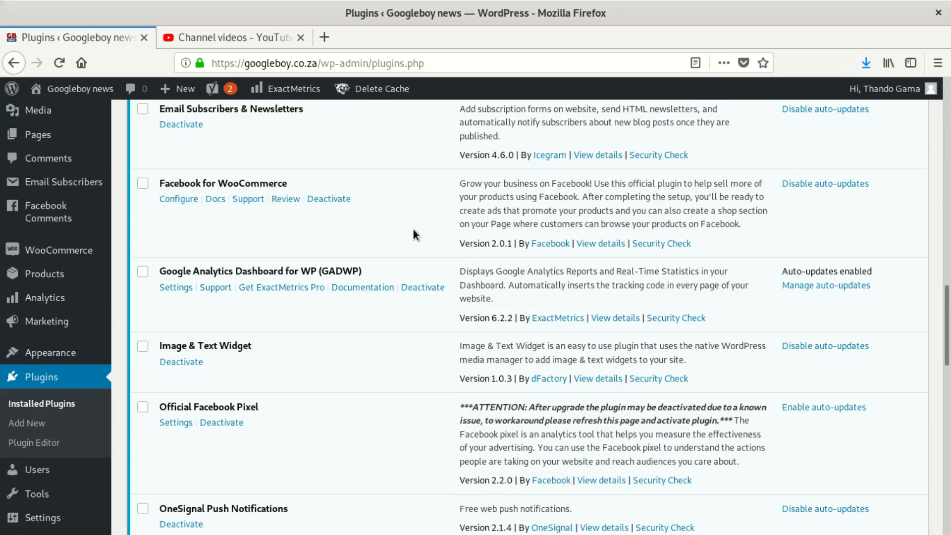
pyautogui.scroll(-6, 287, 276)
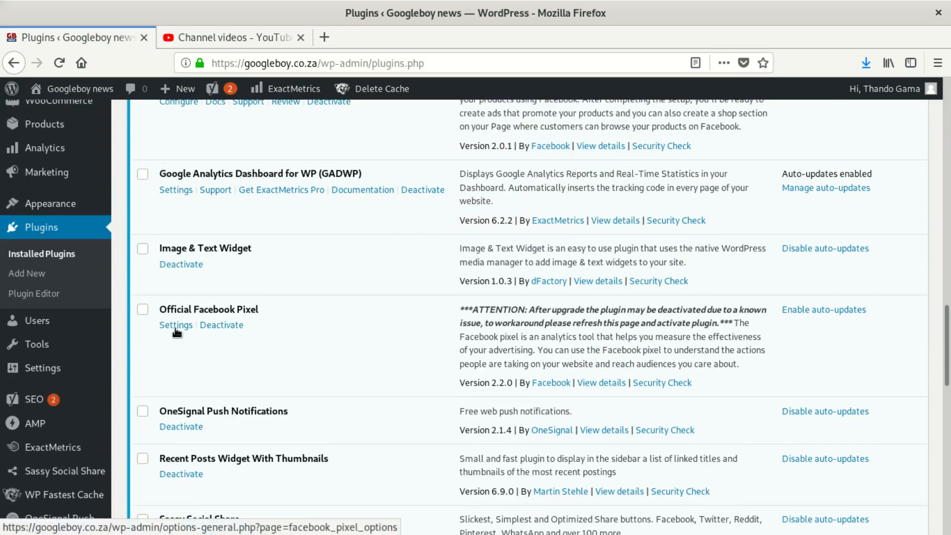
# Search the installed plugins for "Official Facebook Pixel" using the suggested search term.
pyautogui.scroll(7, 603, 263)
pyautogui.scroll(6, 681, 268)
pyautogui.click(767, 367)
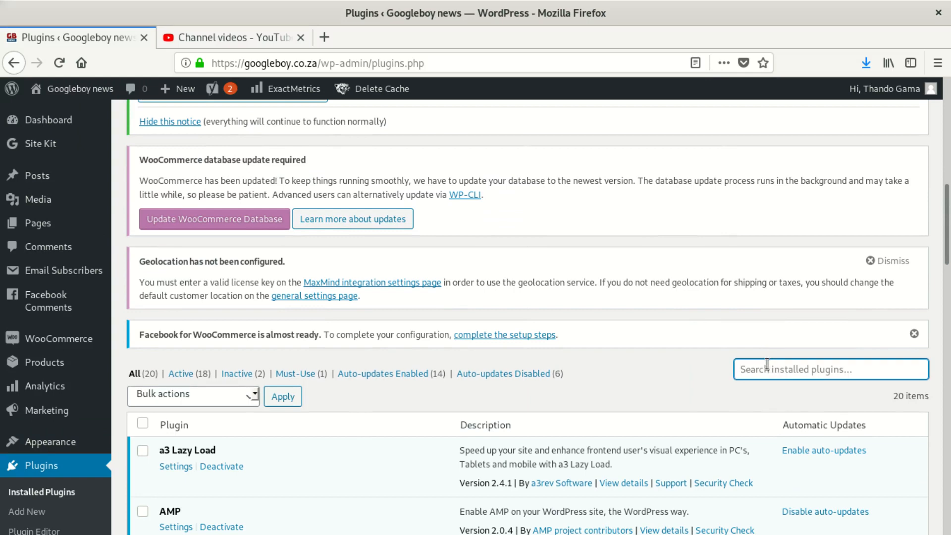
pyautogui.write('a')
pyautogui.press('BackSpace')
pyautogui.write('o')
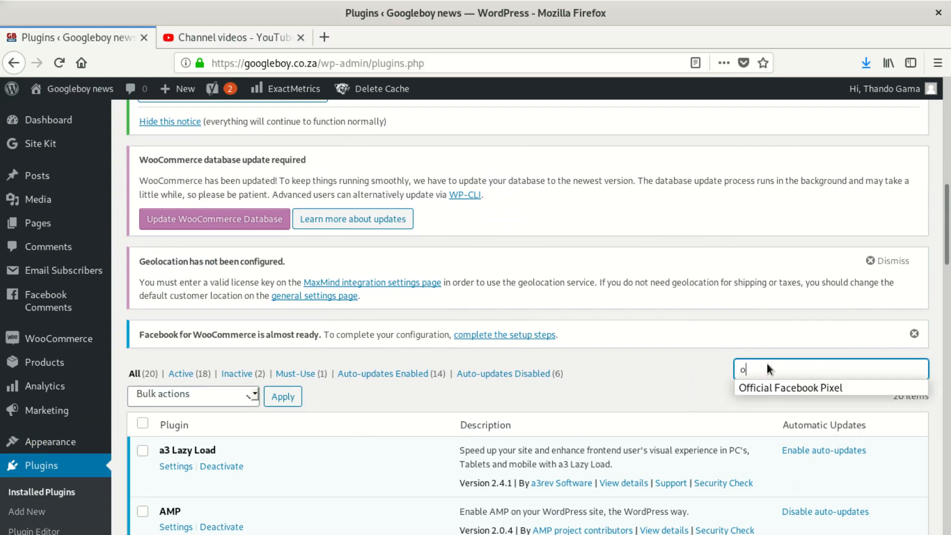
pyautogui.write('ffic')
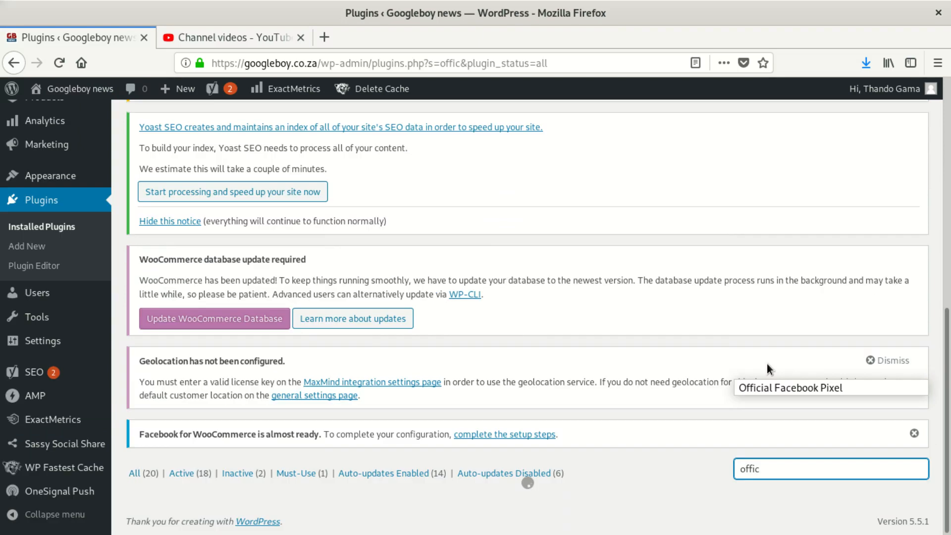
pyautogui.click(816, 383)
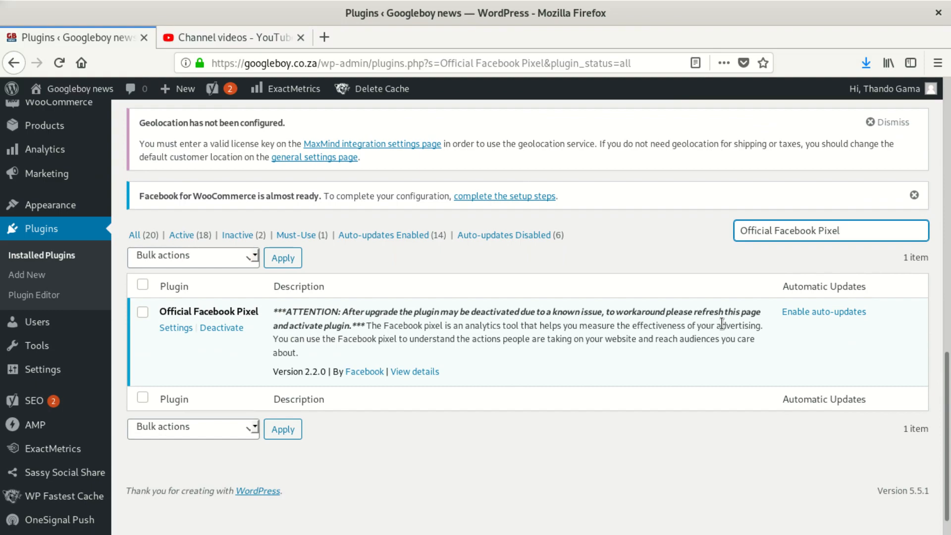
# Open the page for adding new plugins and bring up its plugin search.
pyautogui.scroll(10, 406, 271)
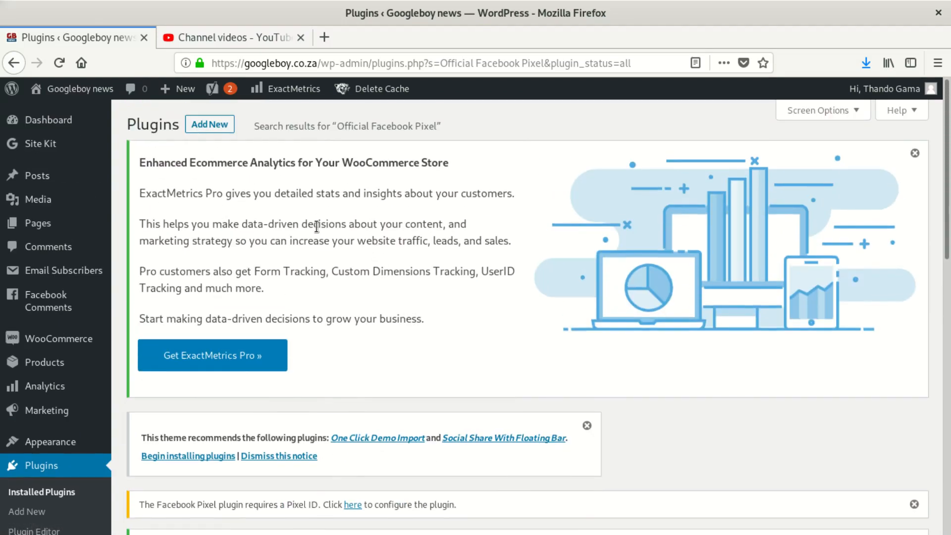
pyautogui.click(226, 125)
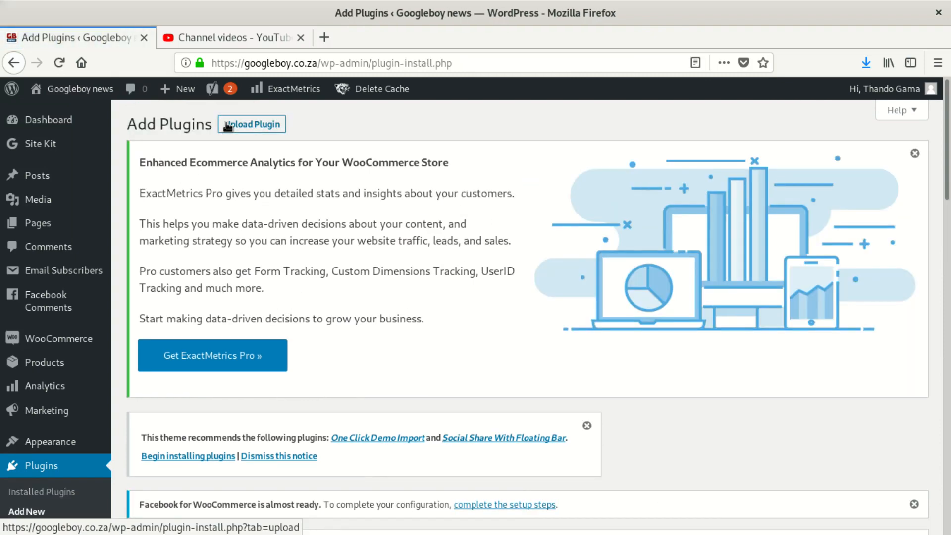
pyautogui.scroll(-5, 361, 297)
pyautogui.scroll(-3, 361, 296)
pyautogui.scroll(3, 400, 219)
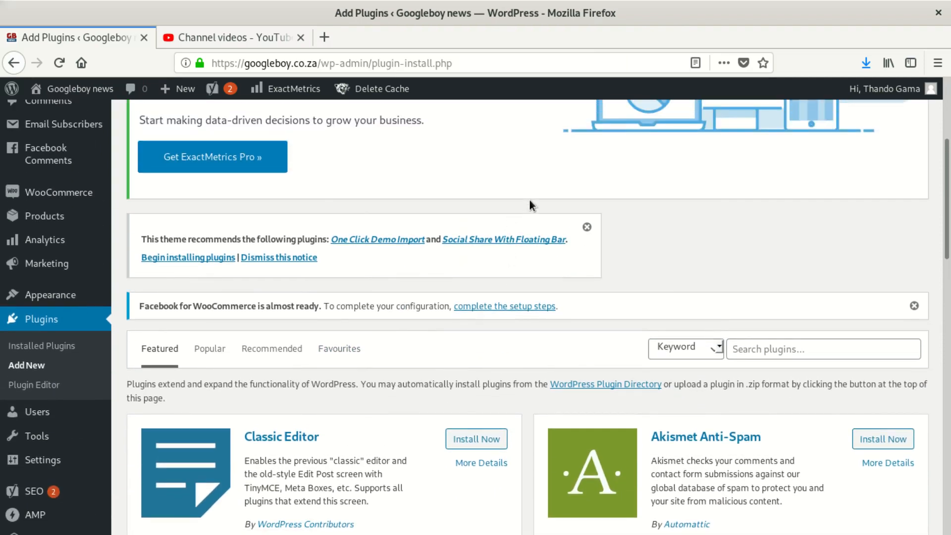
pyautogui.scroll(-5, 530, 200)
pyautogui.scroll(3, 790, 314)
pyautogui.click(776, 231)
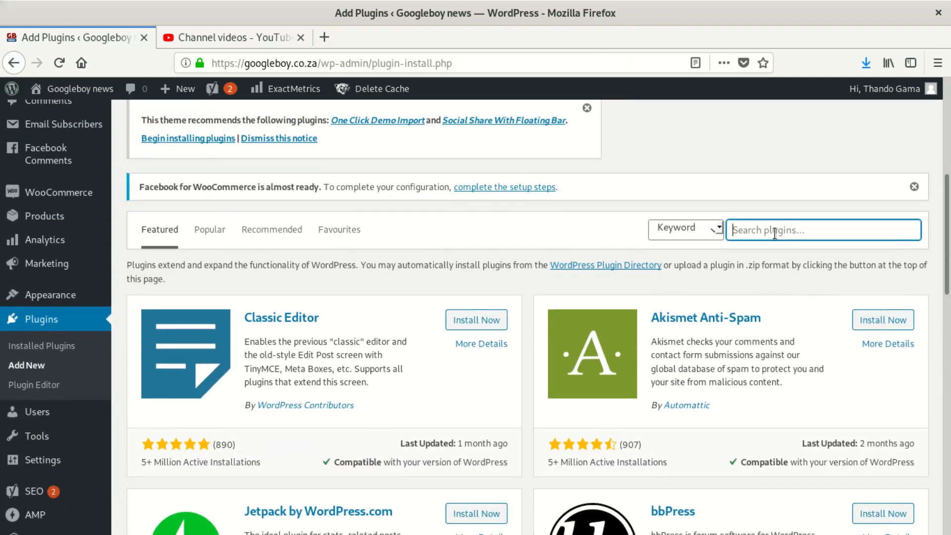
pyautogui.rightClick(775, 233)
pyautogui.click(807, 296)
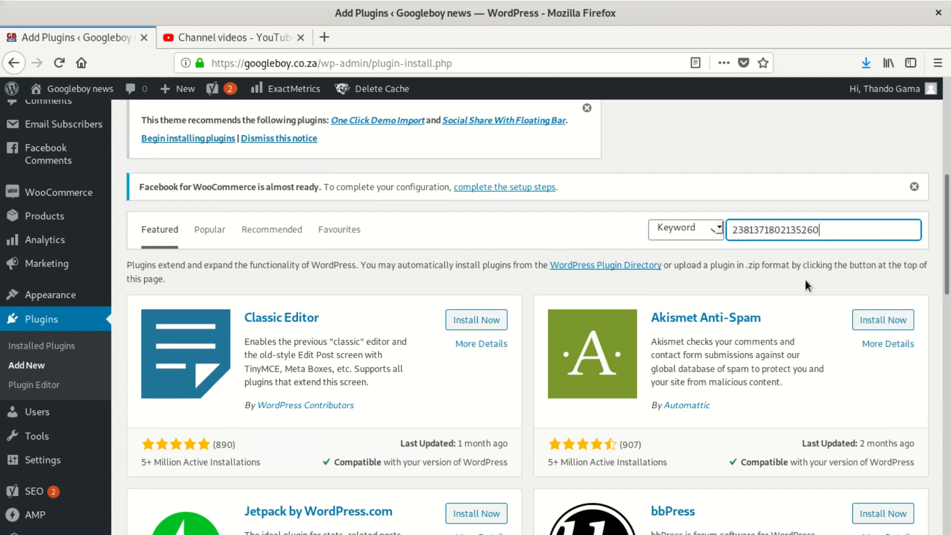
pyautogui.doubleClick(768, 229)
pyautogui.hotkey('ctrl', 'c')
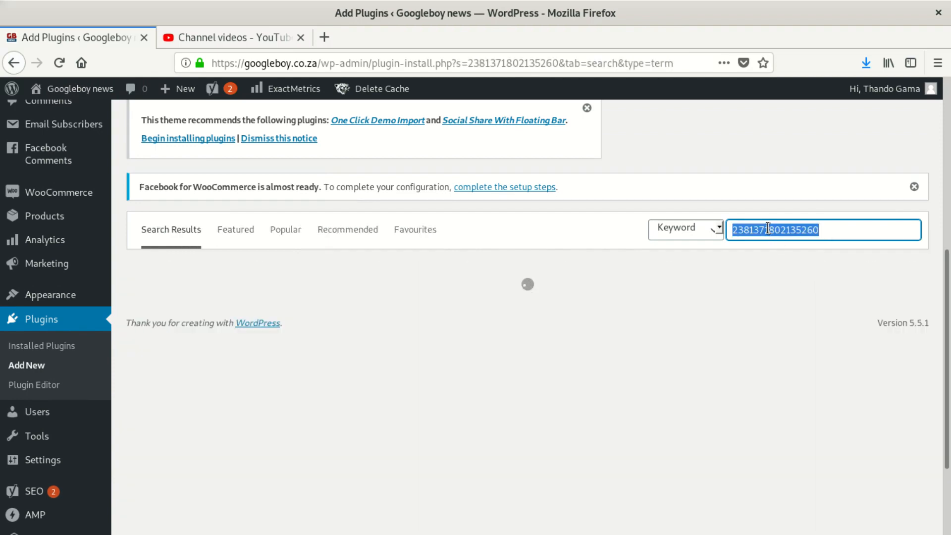
pyautogui.press('BackSpace')
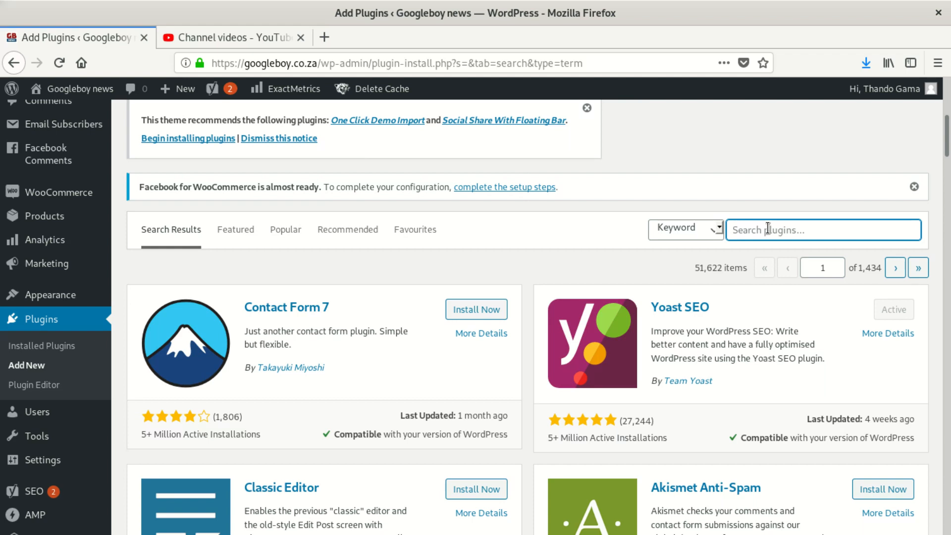
# Search the plugin directory for "Official Facebook Pixel" and check the install status of the matching plugin.
pyautogui.write('off')
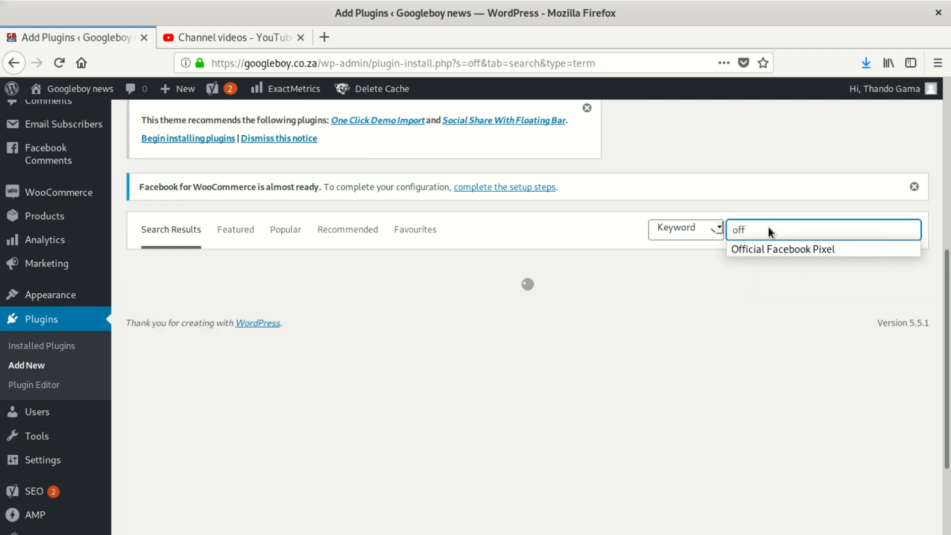
pyautogui.click(768, 246)
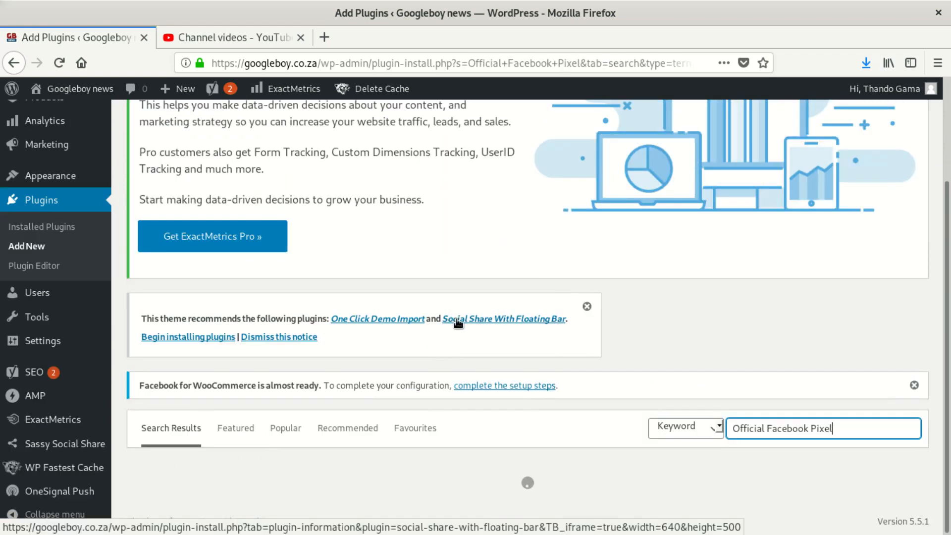
pyautogui.scroll(-5, 431, 347)
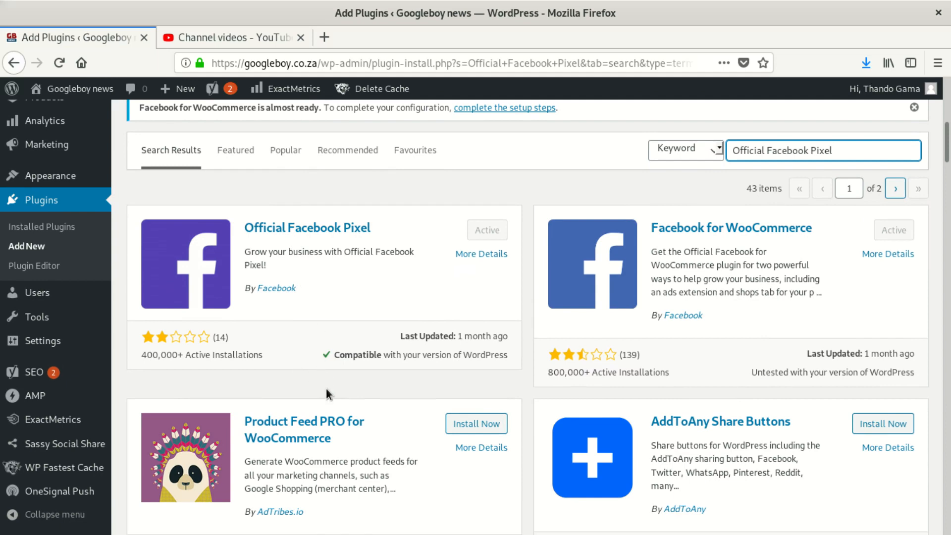
pyautogui.click(425, 245)
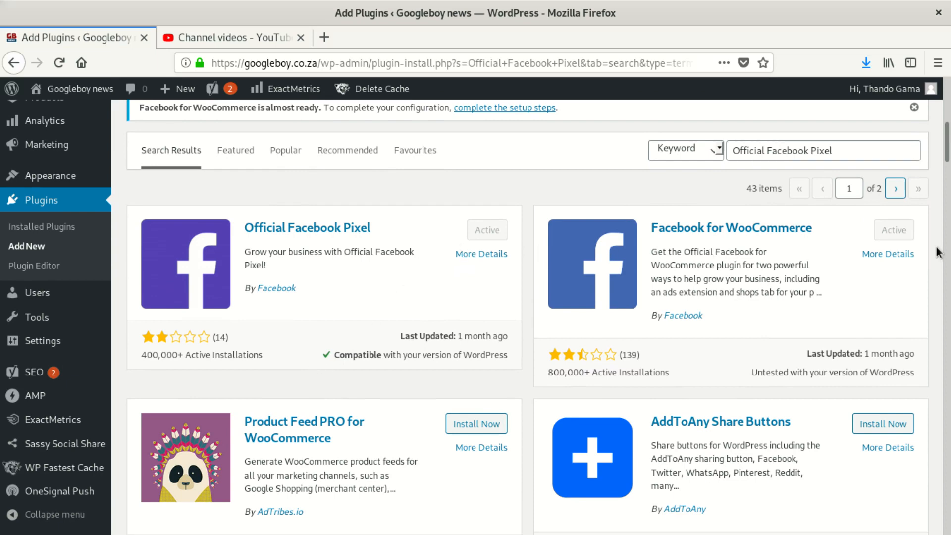
pyautogui.scroll(-3, 465, 361)
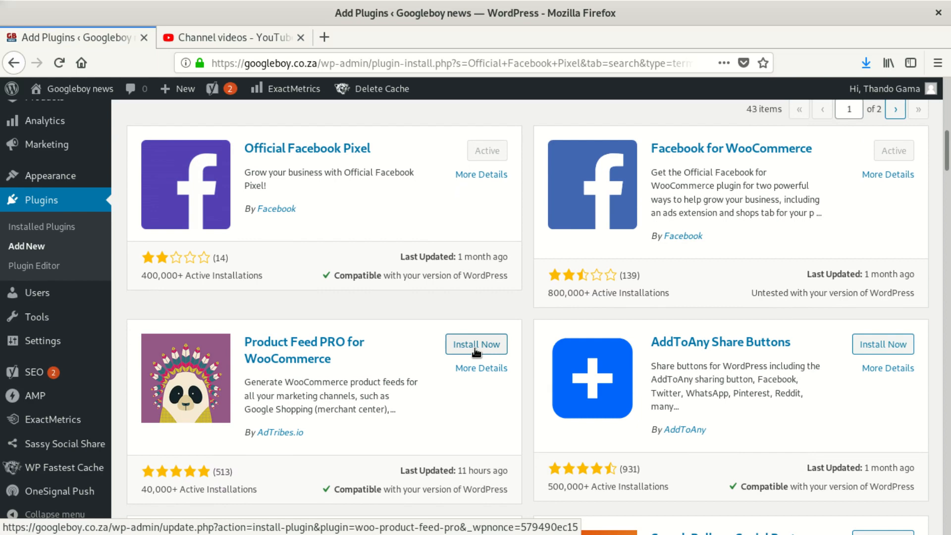
pyautogui.scroll(5, 476, 341)
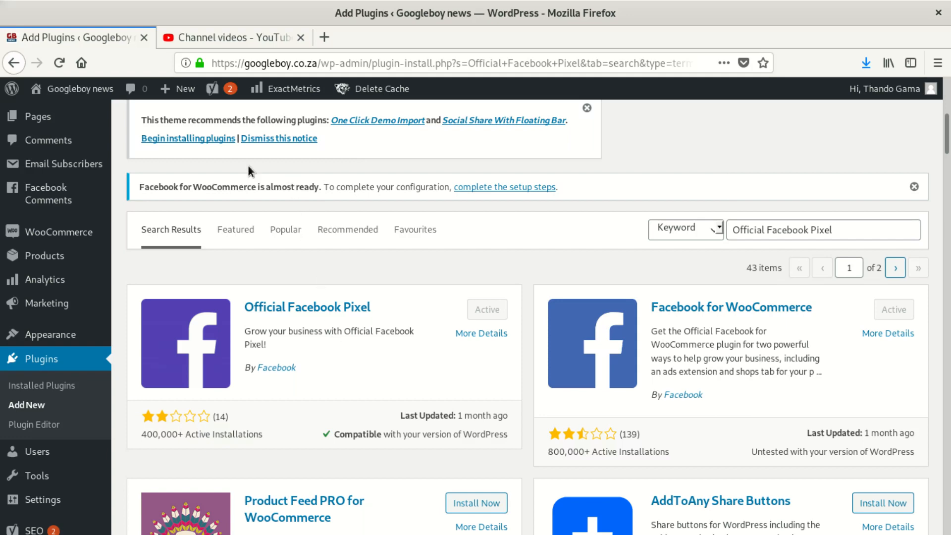
# Open the installed plugins list and go to the settings of the Official Facebook Pixel plugin.
pyautogui.click(40, 365)
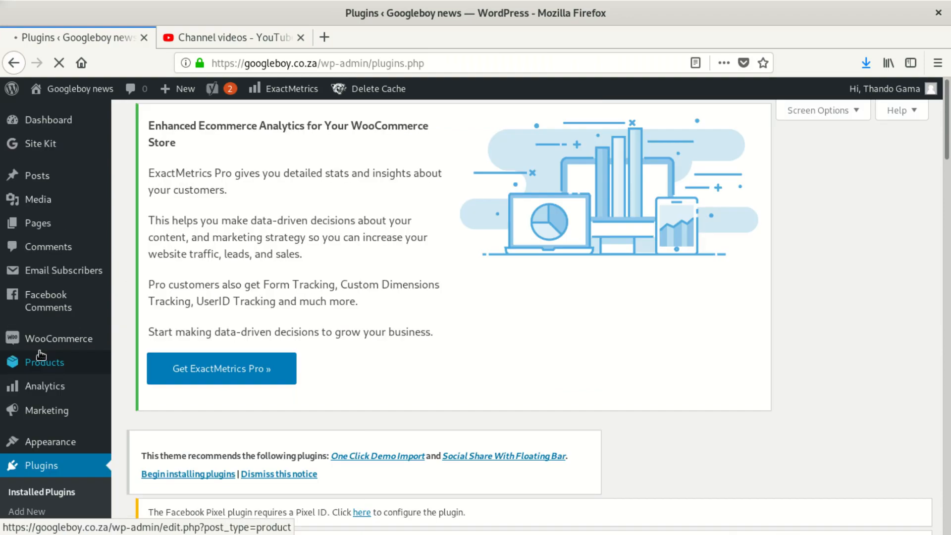
pyautogui.moveTo(40, 350)
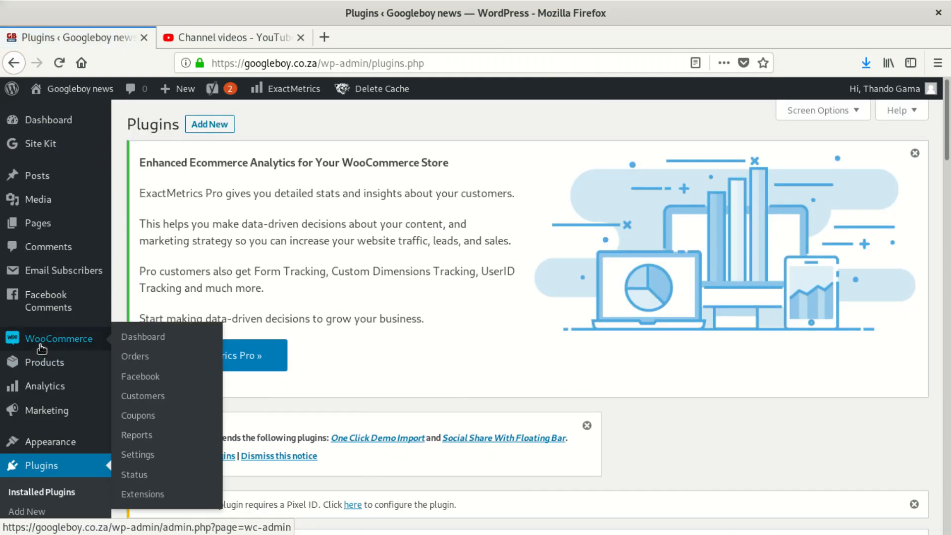
pyautogui.scroll(-5, 277, 337)
pyautogui.scroll(-5, 277, 332)
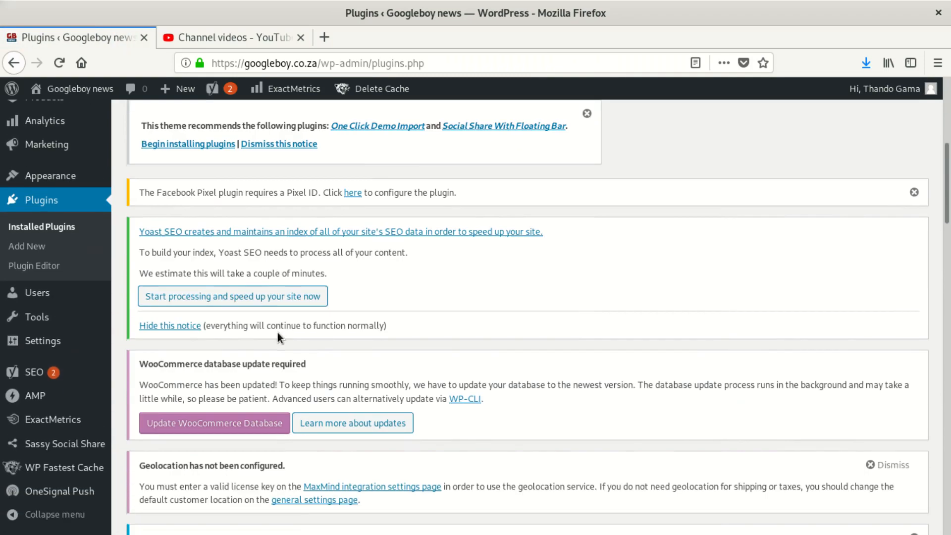
pyautogui.scroll(-6, 278, 336)
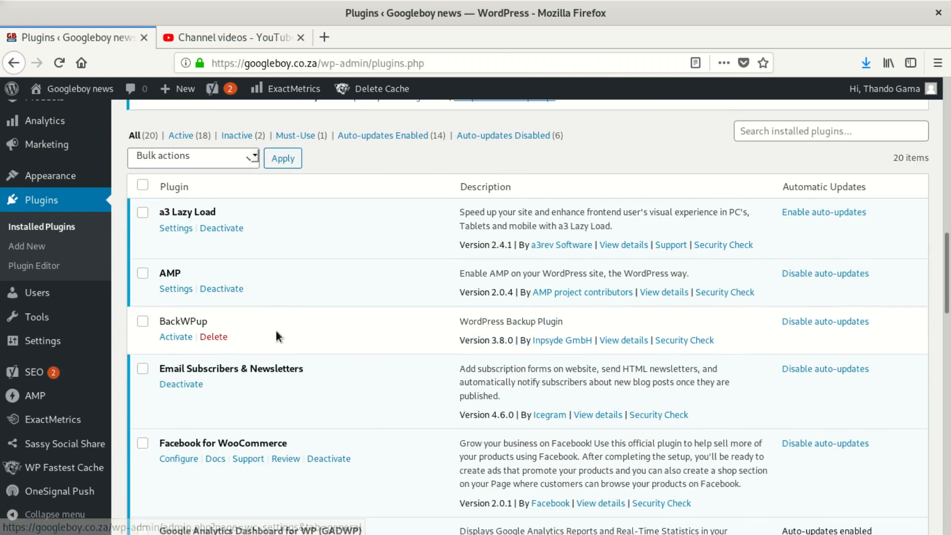
pyautogui.scroll(-2, 276, 331)
pyautogui.scroll(-5, 276, 333)
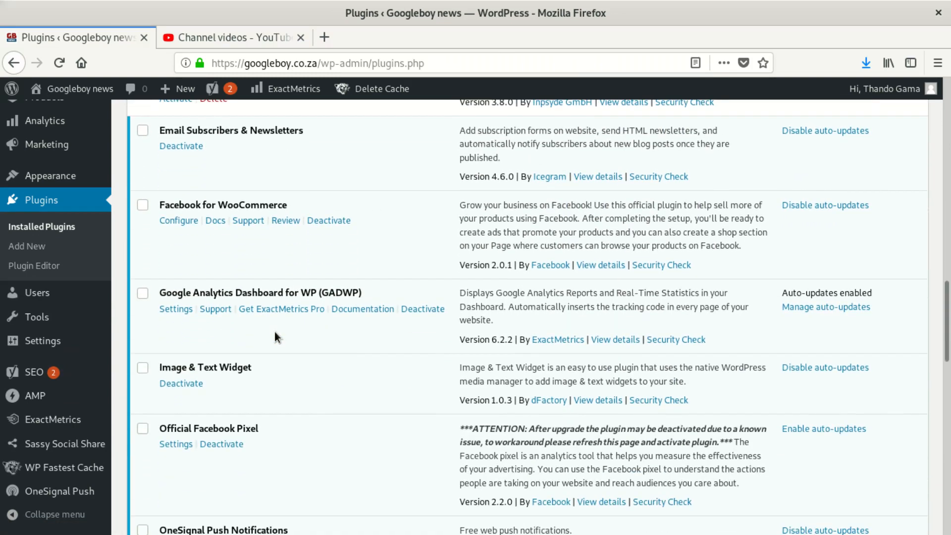
pyautogui.scroll(-3, 276, 330)
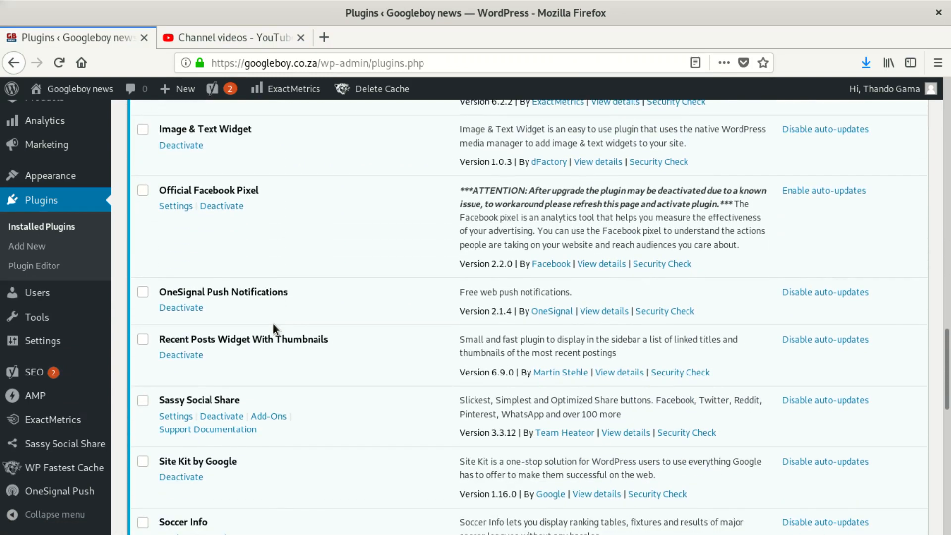
pyautogui.scroll(-2, 273, 329)
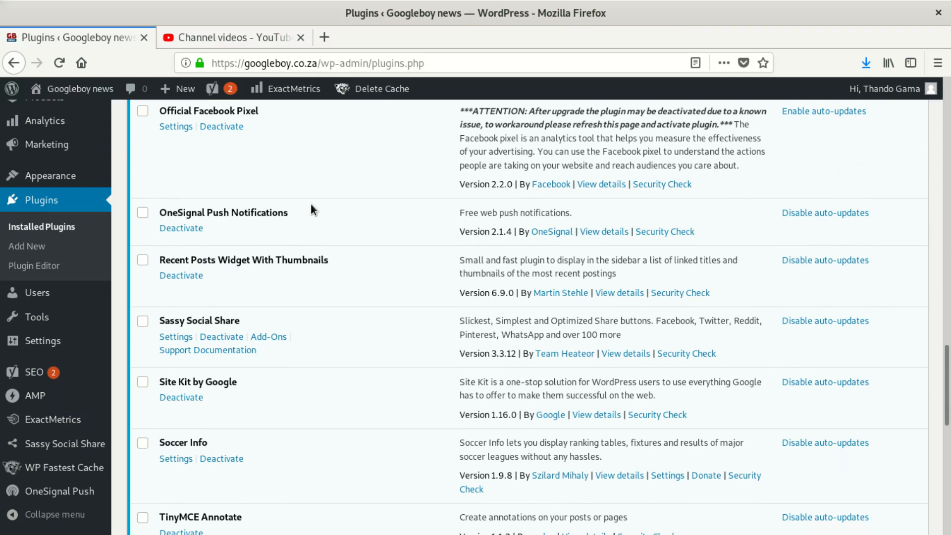
pyautogui.click(185, 121)
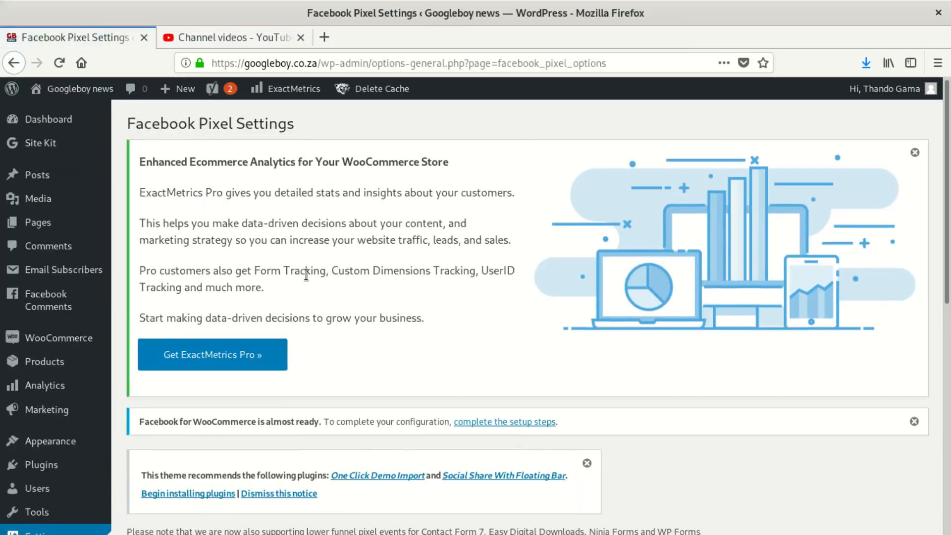
# Replace the content of the Pixel ID field with the copied Facebook Pixel ID.
pyautogui.scroll(-5, 306, 278)
pyautogui.click(348, 286)
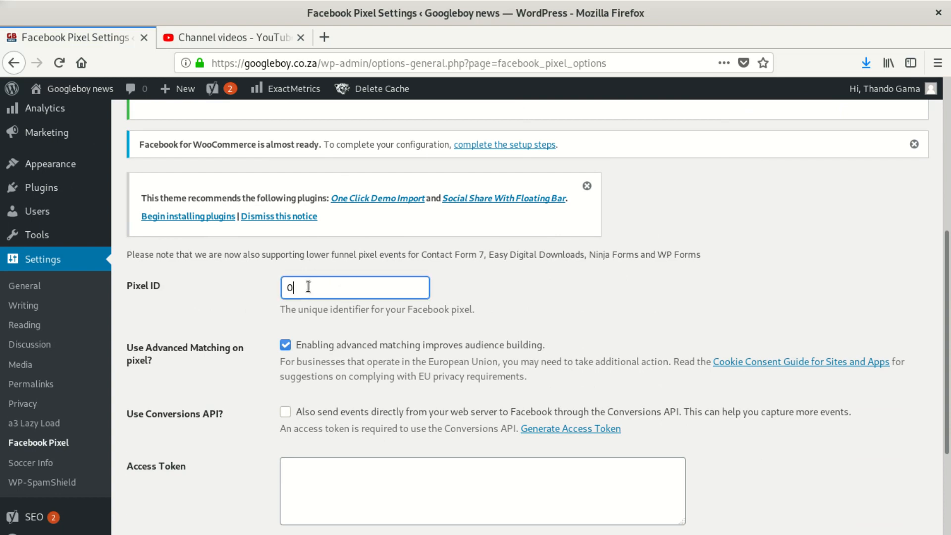
pyautogui.press('BackSpace')
pyautogui.hotkey('ctrl', 'v')
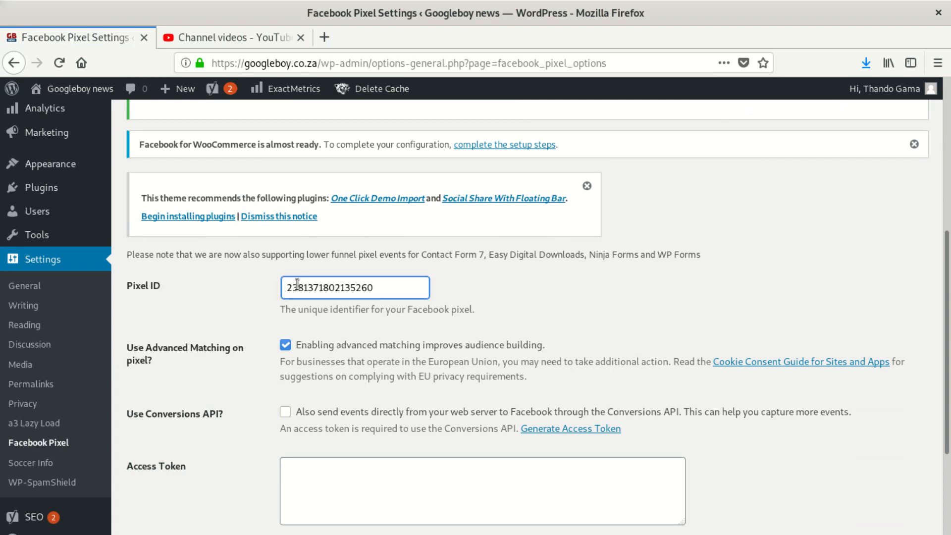
# Enable Use Conversions API for the pixel and save the plugin settings.
pyautogui.scroll(-5, 298, 284)
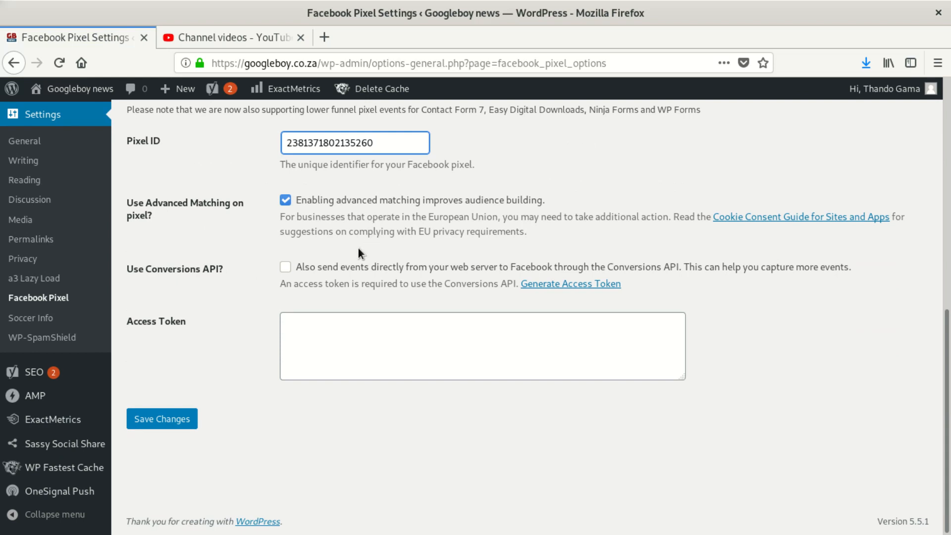
pyautogui.click(285, 268)
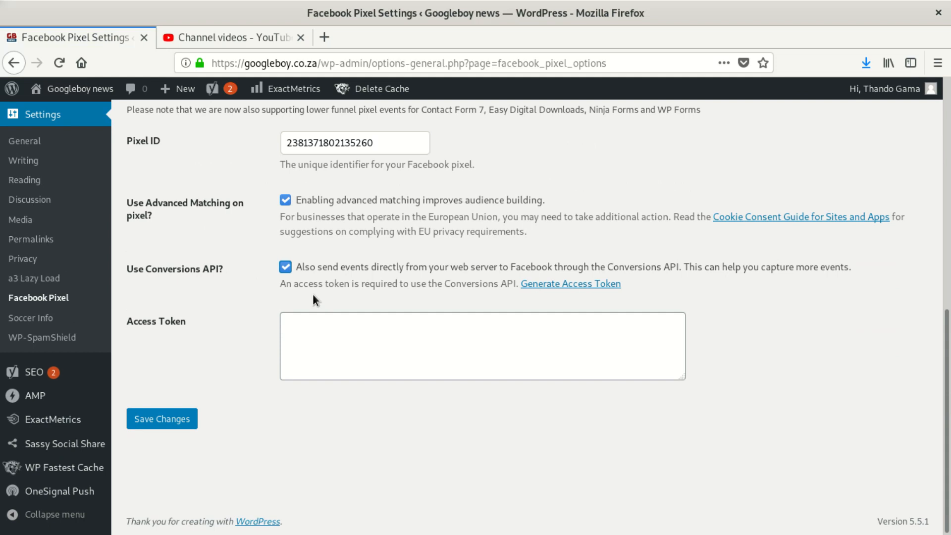
pyautogui.click(159, 423)
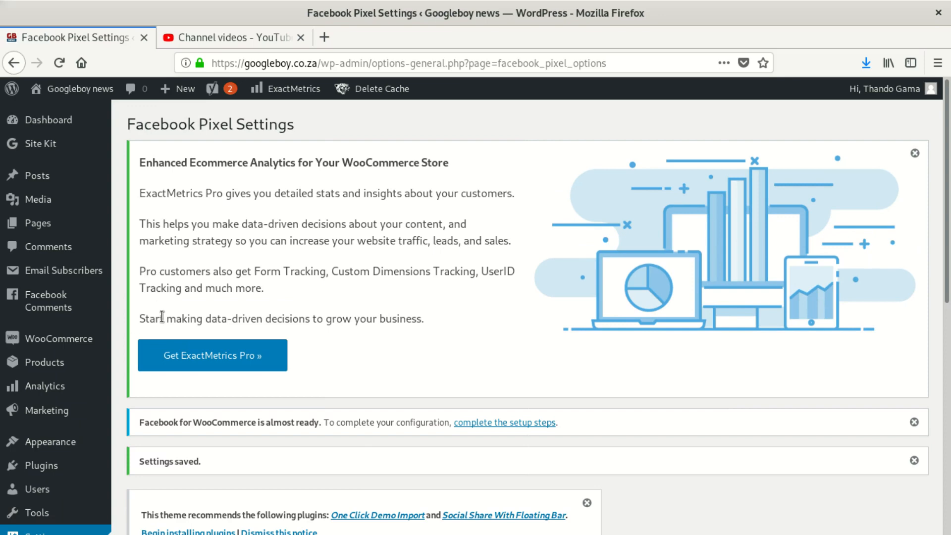
# Look over the Facebook Pixel settings page to check the saved configuration.
pyautogui.scroll(-5, 202, 249)
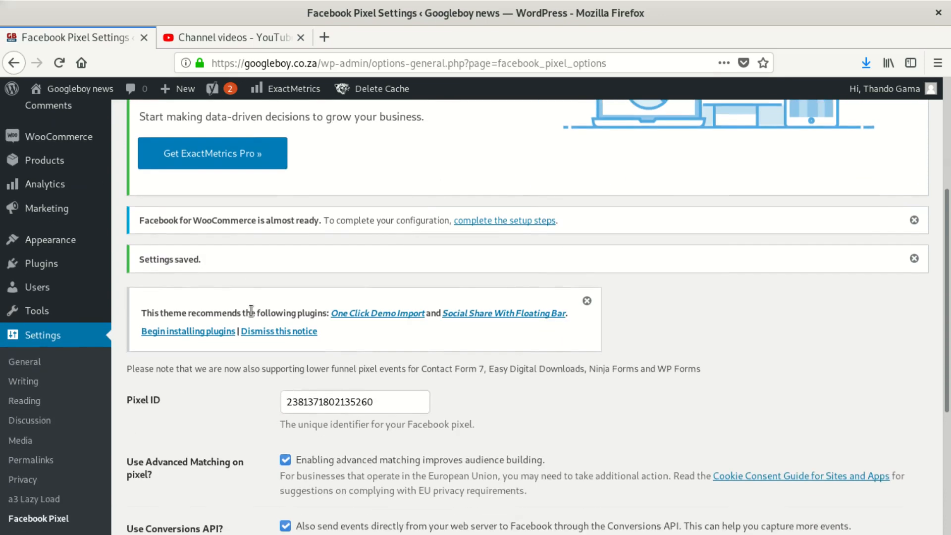
pyautogui.scroll(5, 251, 298)
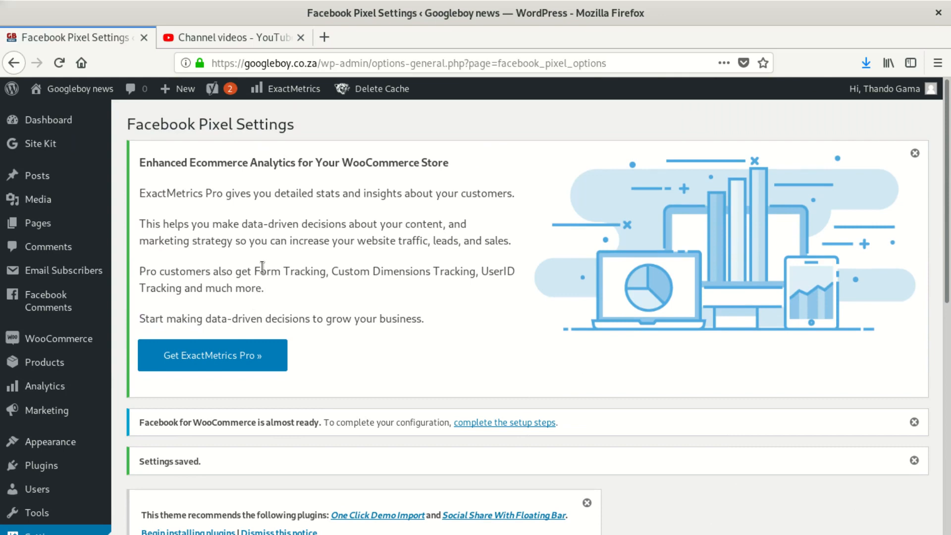
pyautogui.scroll(-1, 272, 236)
pyautogui.scroll(-4, 273, 236)
pyautogui.scroll(4, 287, 261)
pyautogui.scroll(-4, 268, 234)
pyautogui.scroll(-1, 268, 234)
pyautogui.scroll(2, 268, 235)
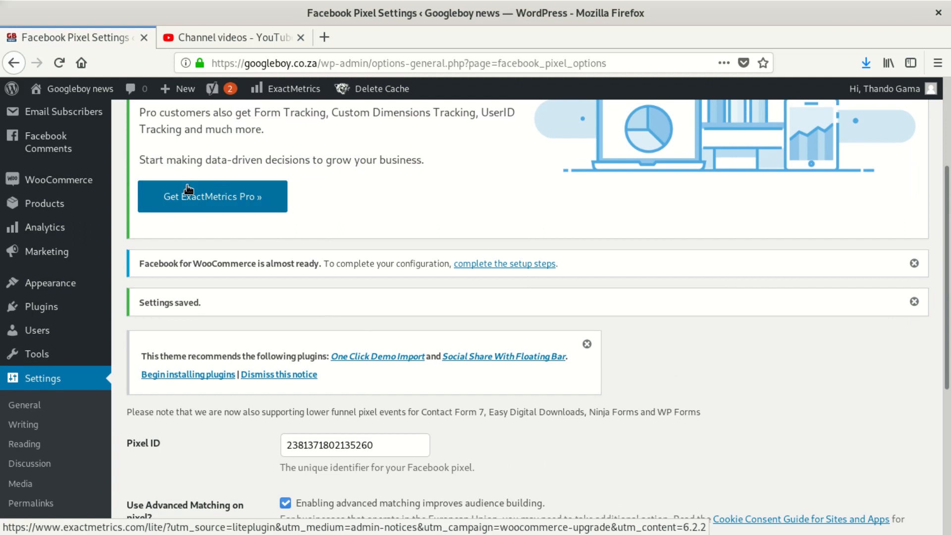
# View the ExactMetrics Pro upgrade page briefly and return to the Facebook Pixel settings.
pyautogui.click(266, 203)
pyautogui.scroll(-5, 266, 208)
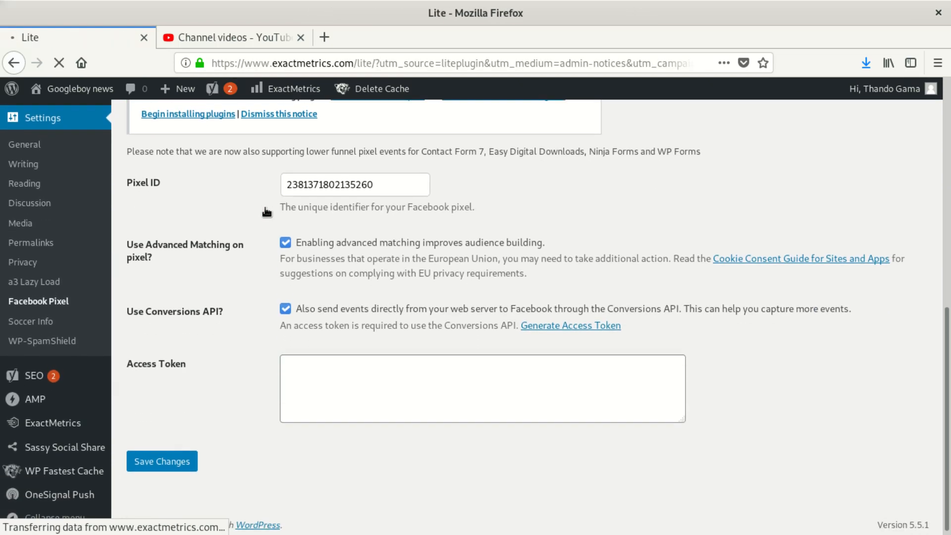
pyautogui.scroll(2, 267, 212)
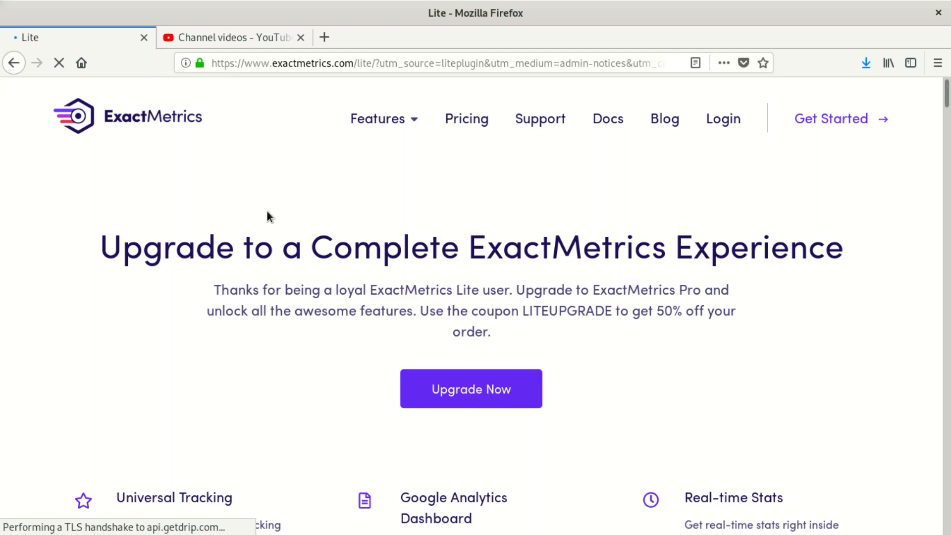
pyautogui.scroll(-2, 363, 260)
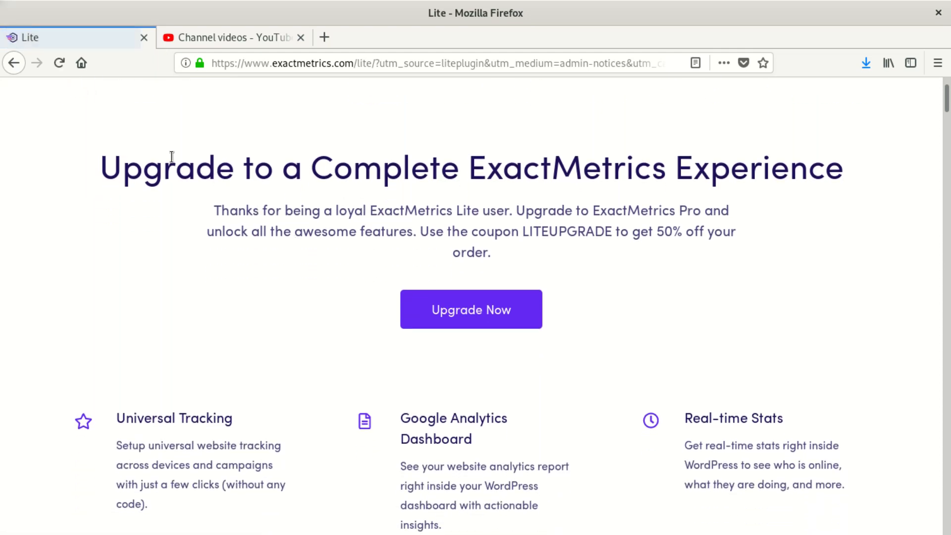
pyautogui.scroll(2, 179, 186)
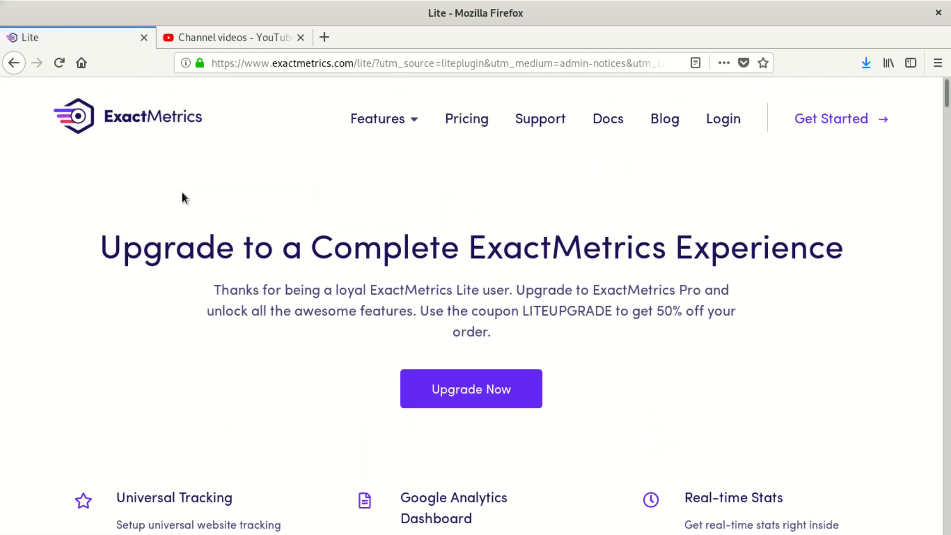
pyautogui.click(14, 70)
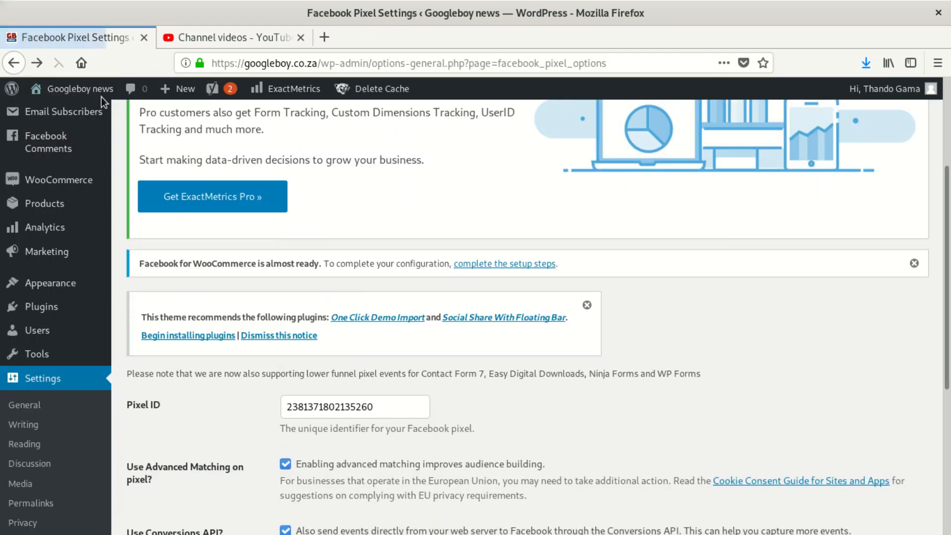
# Review the Pixel ID, Advanced Matching, Conversions API and Access Token settings of the Facebook Pixel plugin.
pyautogui.scroll(-6, 275, 261)
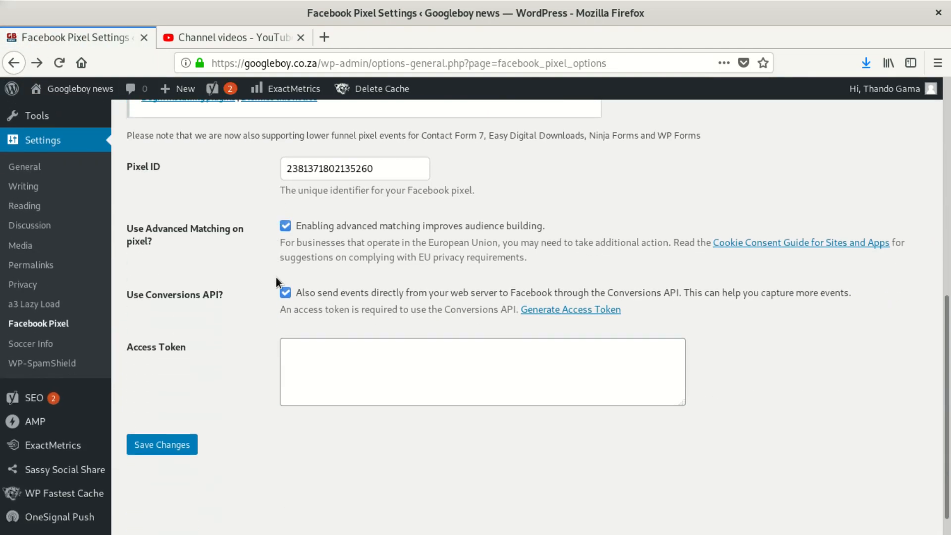
pyautogui.scroll(-1, 276, 276)
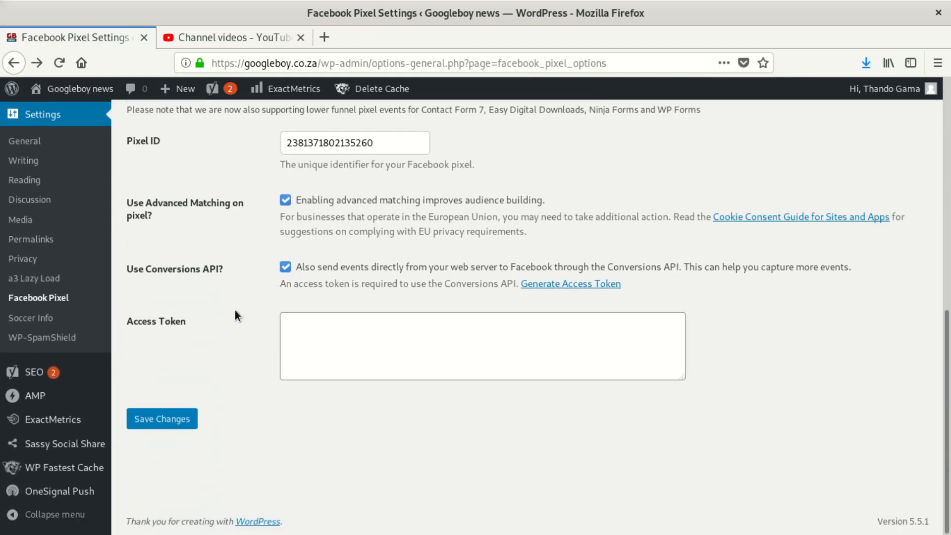
pyautogui.scroll(10, 236, 313)
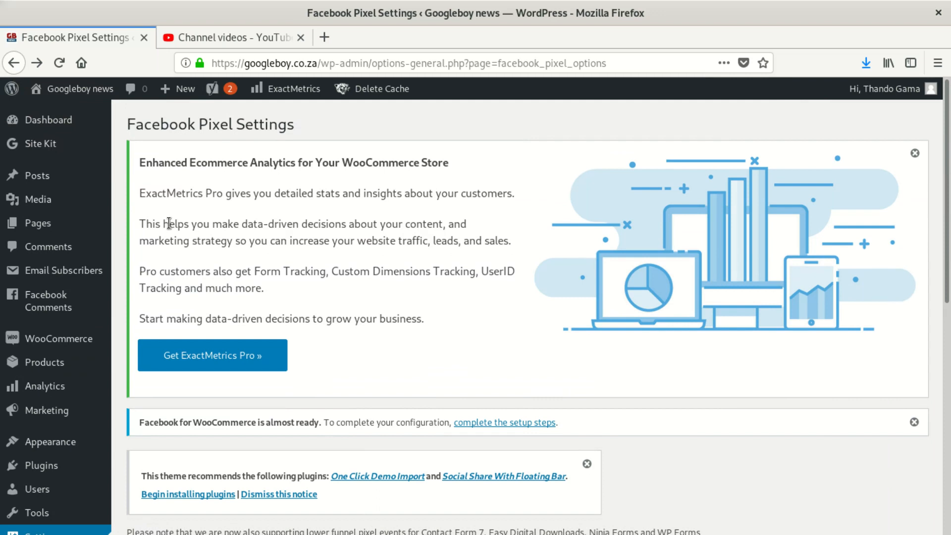
pyautogui.scroll(-4, 158, 209)
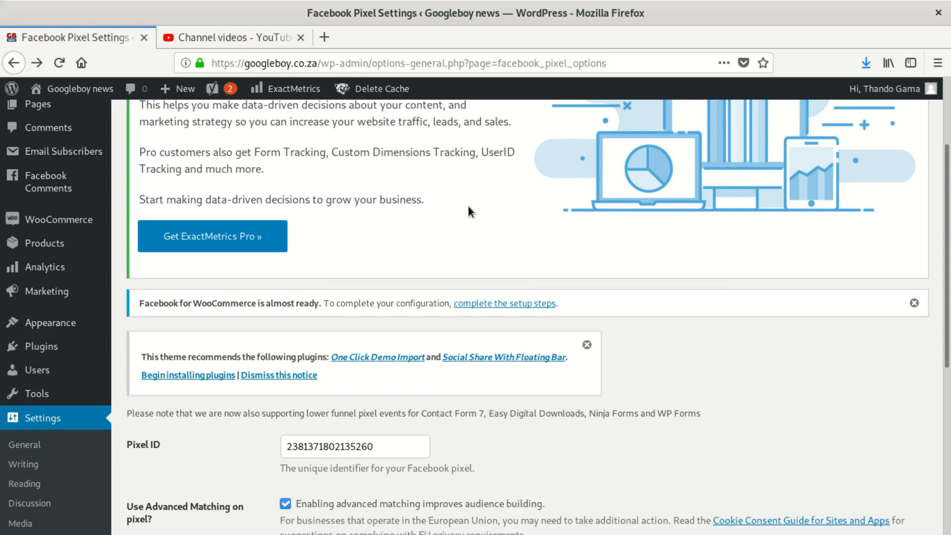
pyautogui.scroll(-6, 468, 206)
pyautogui.scroll(3, 322, 277)
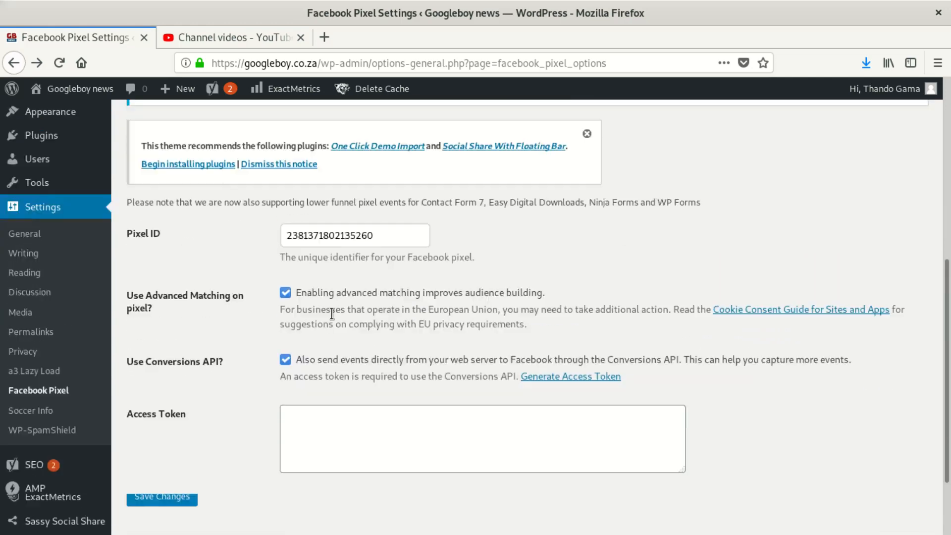
pyautogui.scroll(-2, 446, 322)
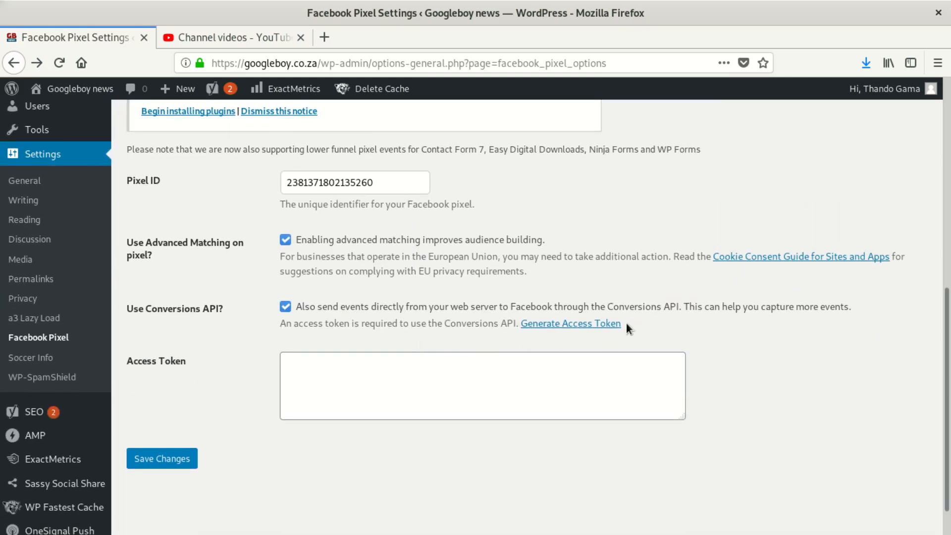
# Follow the Generate Access Token link and look through the Conversions API documentation.
pyautogui.click(585, 327)
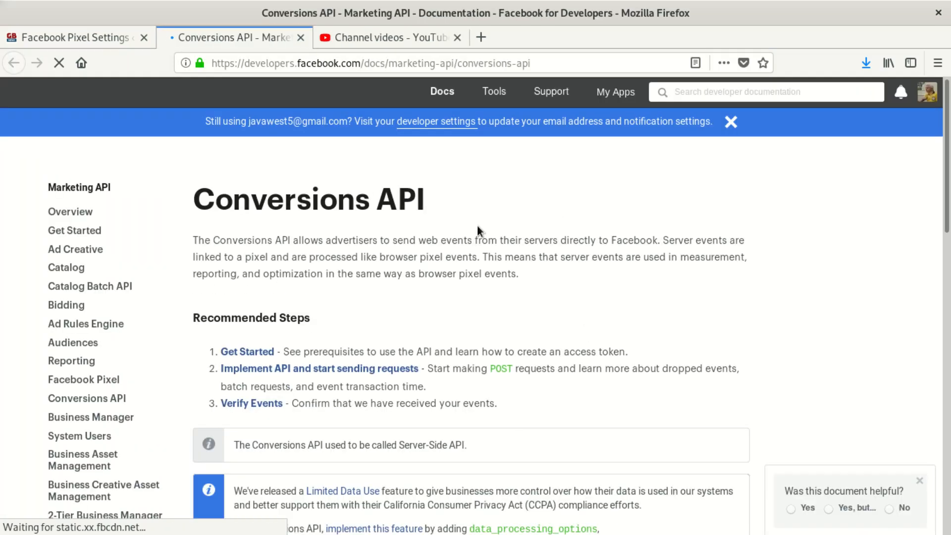
pyautogui.scroll(-3, 473, 235)
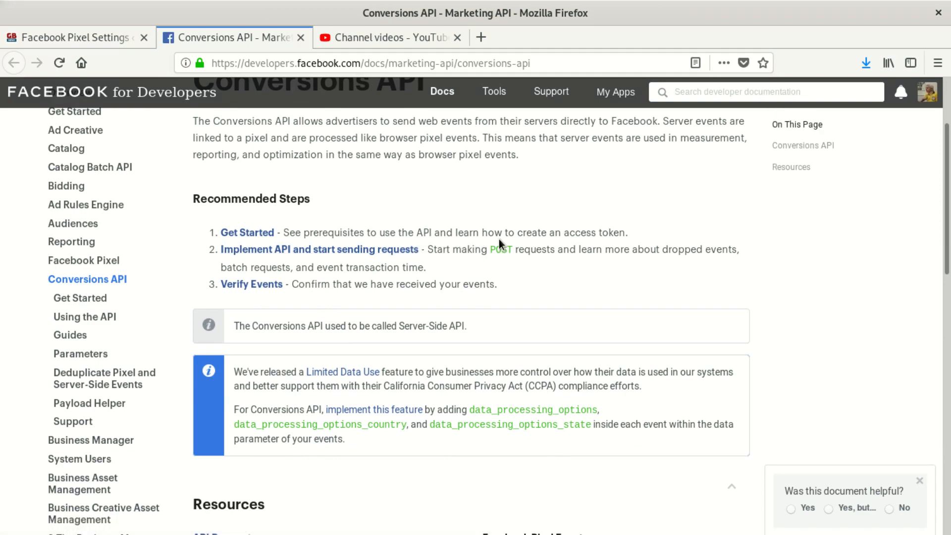
pyautogui.scroll(-5, 432, 321)
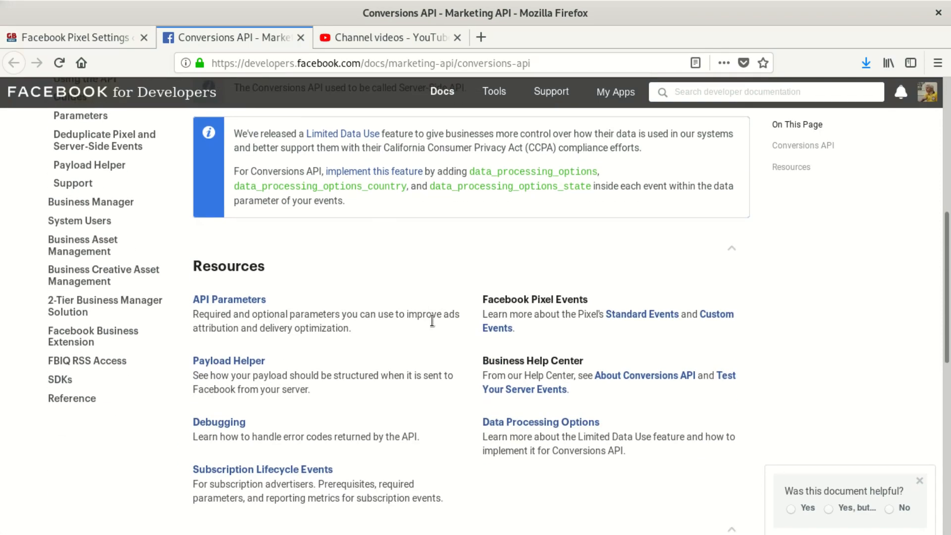
pyautogui.scroll(7, 422, 310)
pyautogui.scroll(-5, 406, 247)
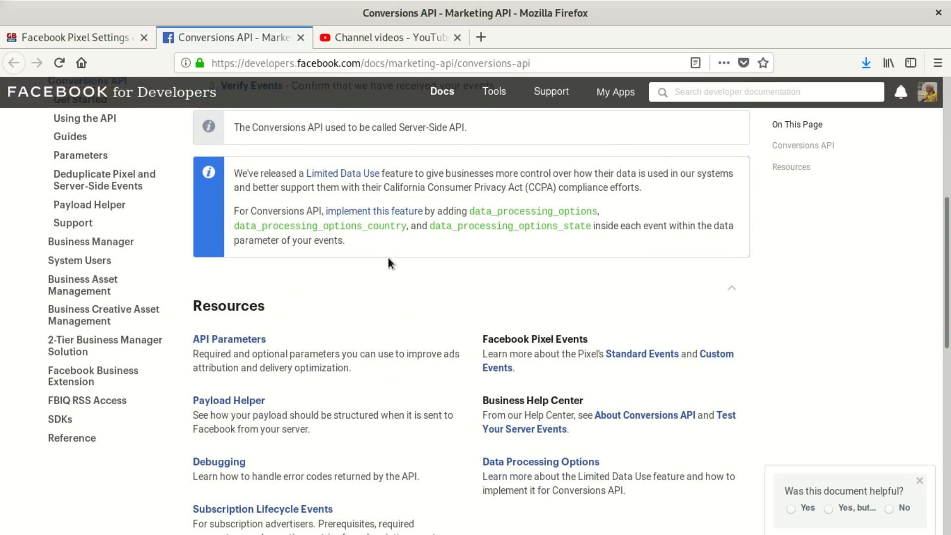
pyautogui.scroll(-10, 388, 257)
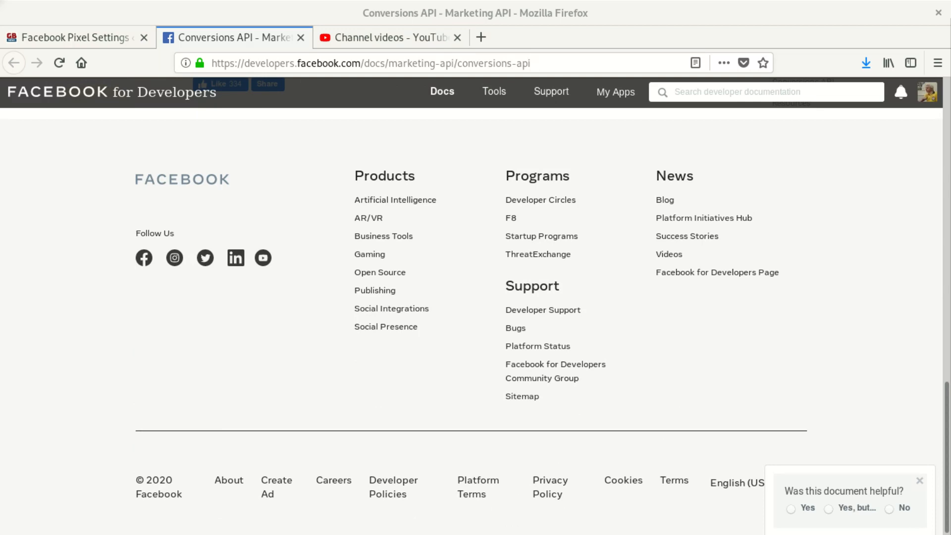
pyautogui.press('super')
pyautogui.click(153, 286)
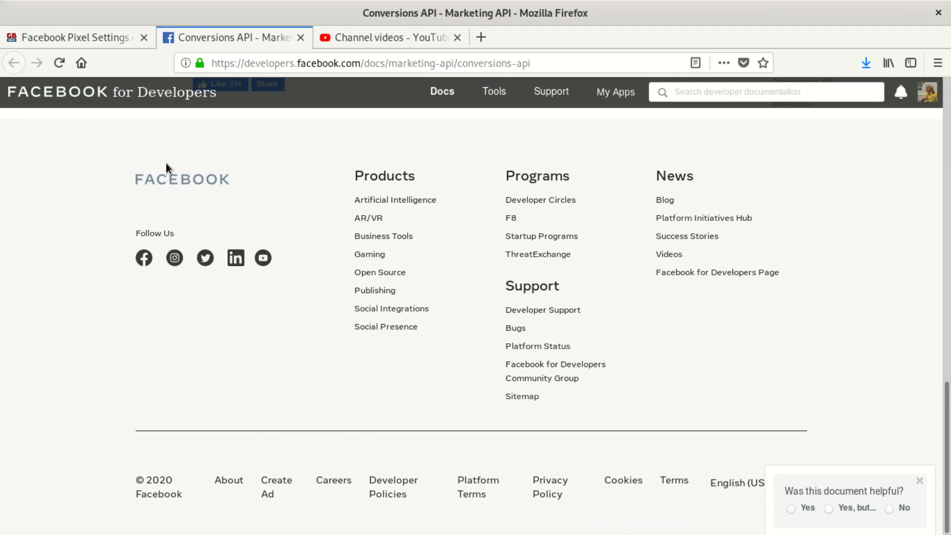
# Switch back from the Conversions API documentation to the WordPress admin and reopen the Facebook Pixel settings page.
pyautogui.click(109, 32)
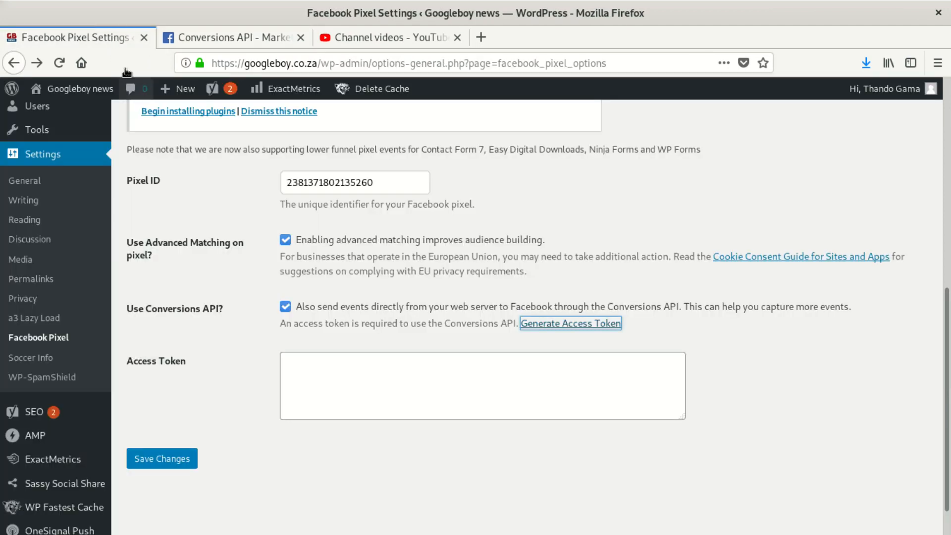
pyautogui.scroll(2, 93, 182)
pyautogui.scroll(1, 93, 182)
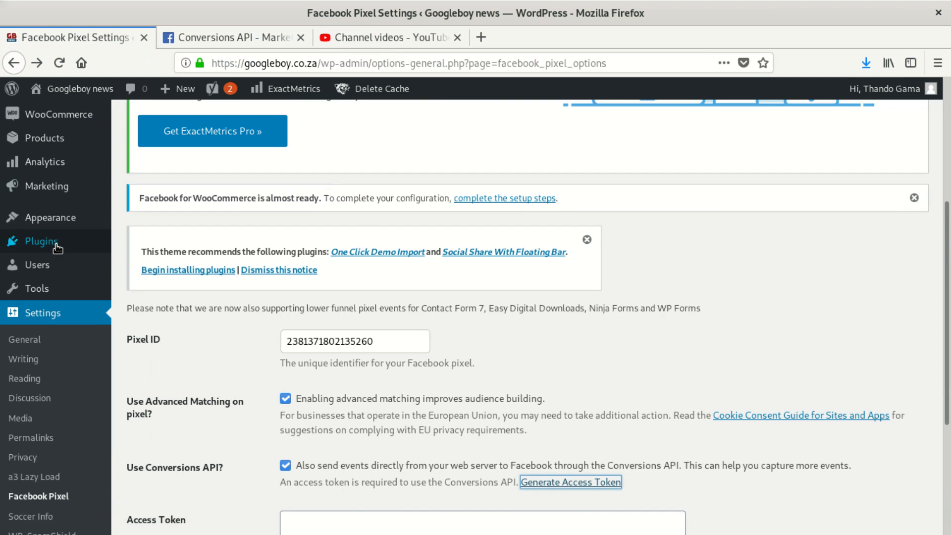
pyautogui.scroll(-1, 49, 329)
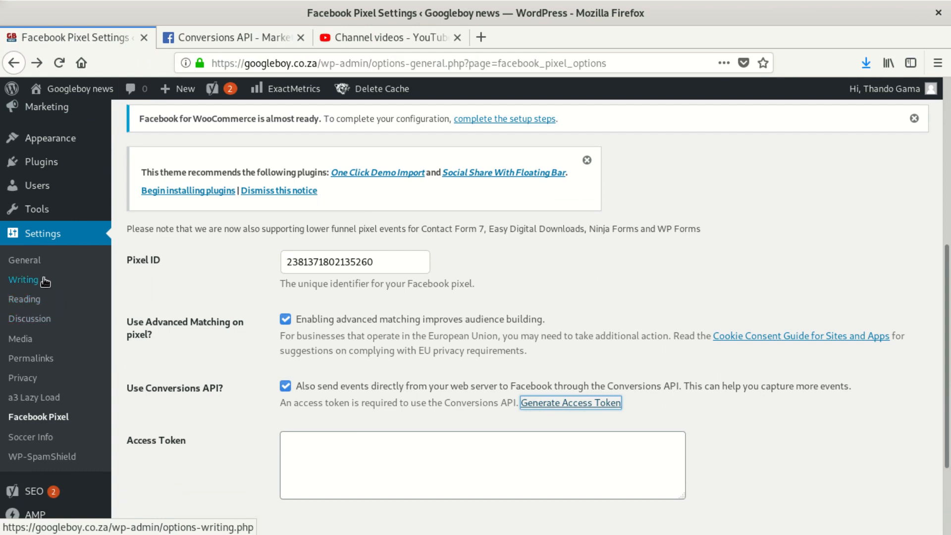
pyautogui.scroll(3, 25, 267)
pyautogui.moveTo(55, 224)
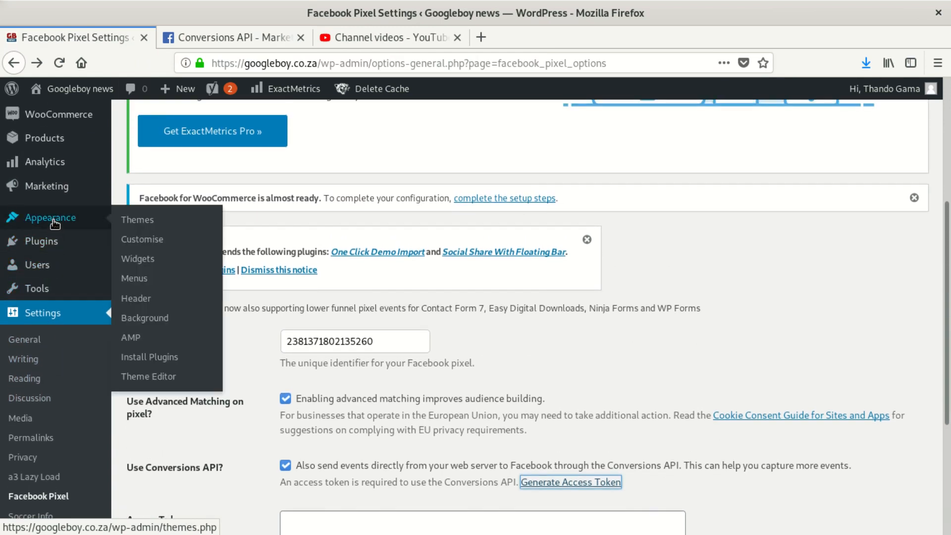
pyautogui.scroll(-4, 69, 332)
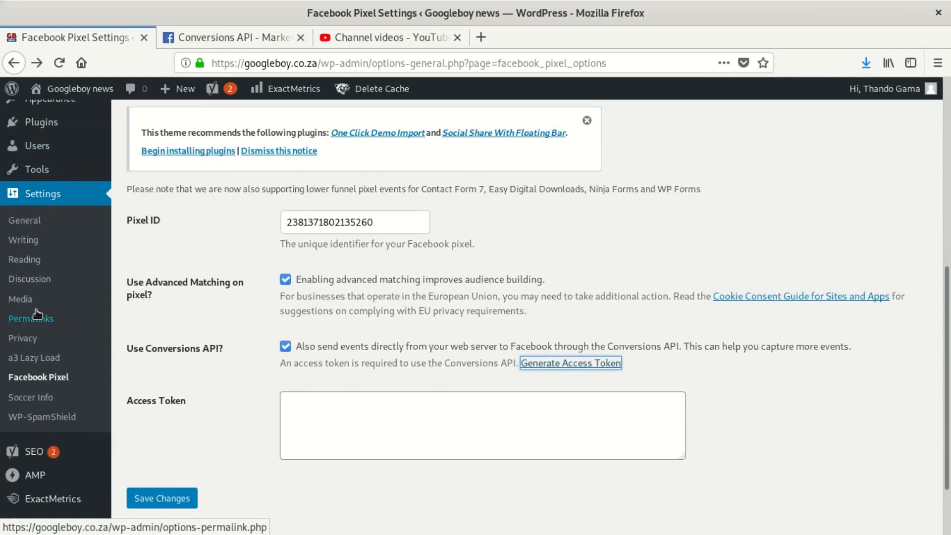
pyautogui.click(47, 380)
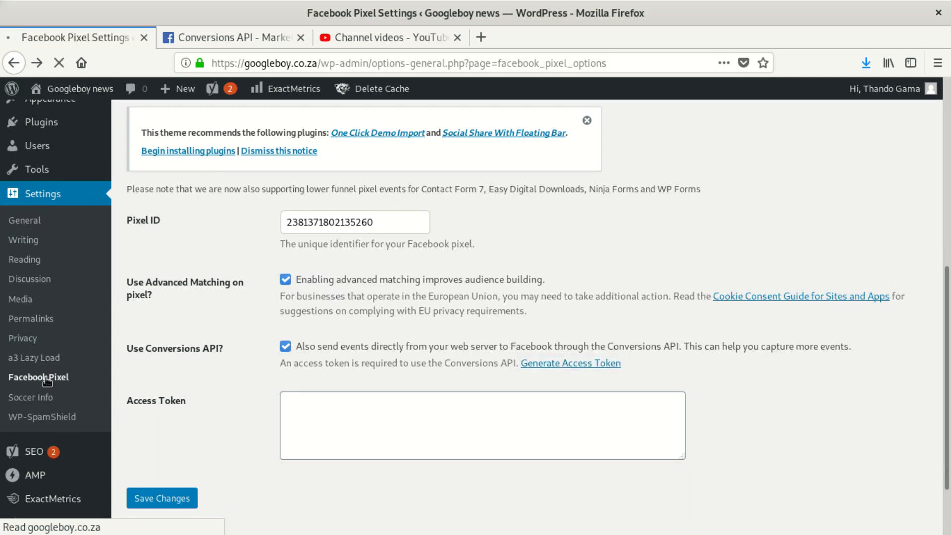
# Review the reloaded Facebook Pixel settings page, from the plugin notices down to the Pixel ID and Access Token fields.
pyautogui.scroll(-2, 340, 366)
pyautogui.scroll(-4, 339, 371)
pyautogui.scroll(-3, 340, 376)
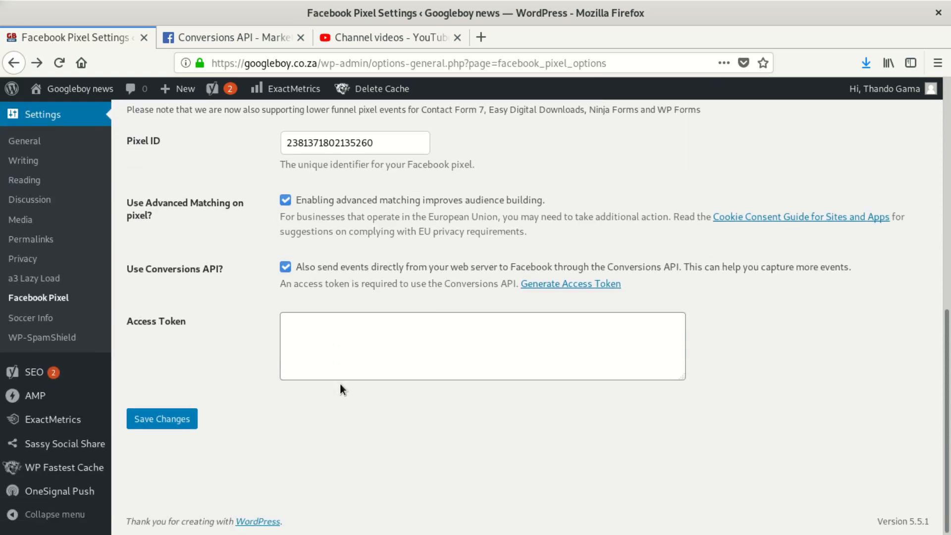
pyautogui.scroll(6, 340, 386)
pyautogui.scroll(2, 340, 384)
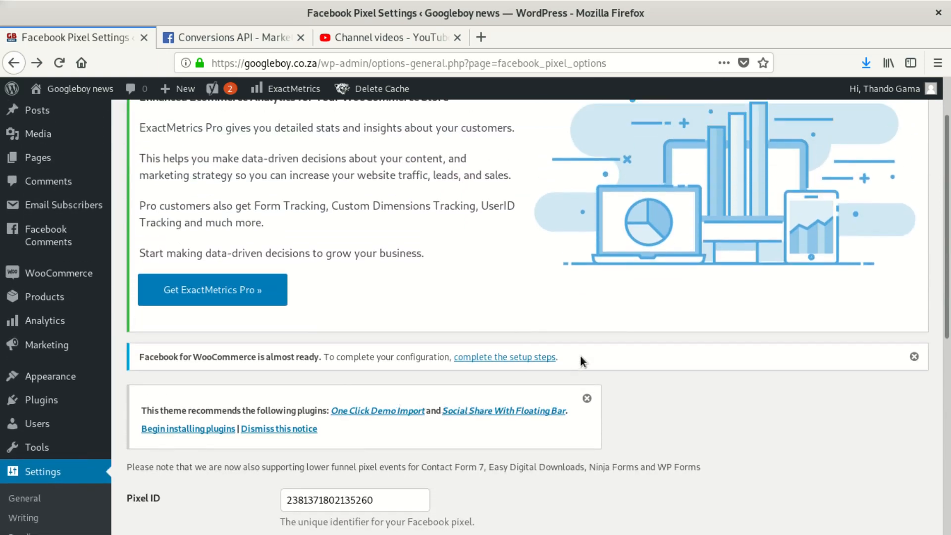
pyautogui.scroll(-8, 580, 360)
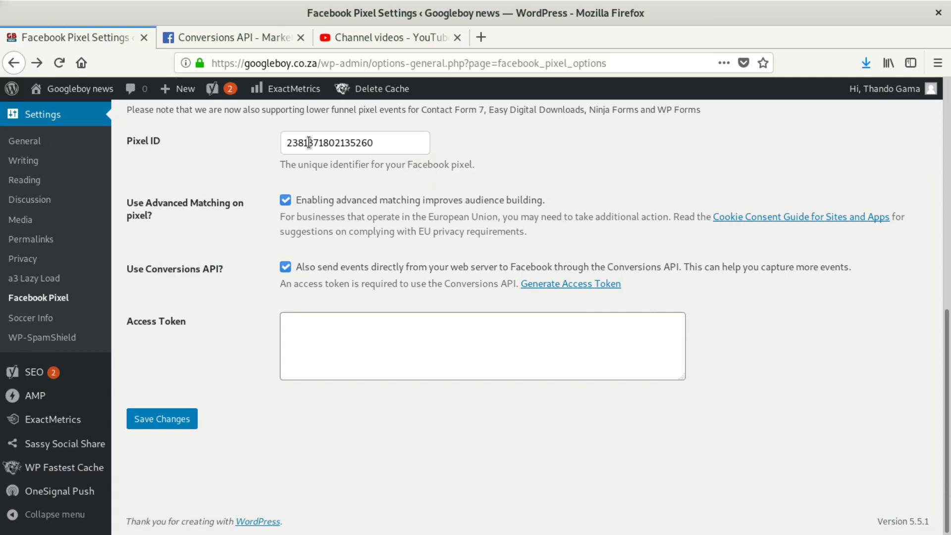
# Open the ExactMetrics Pro offer from the Enhanced Ecommerce Analytics notice above the Facebook Pixel settings.
pyautogui.scroll(5, 182, 189)
pyautogui.scroll(2, 182, 190)
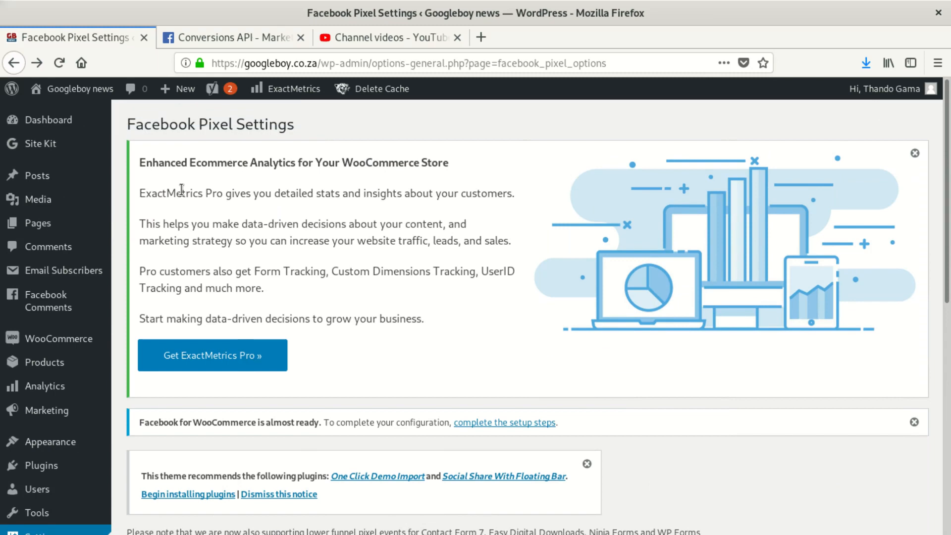
pyautogui.click(237, 357)
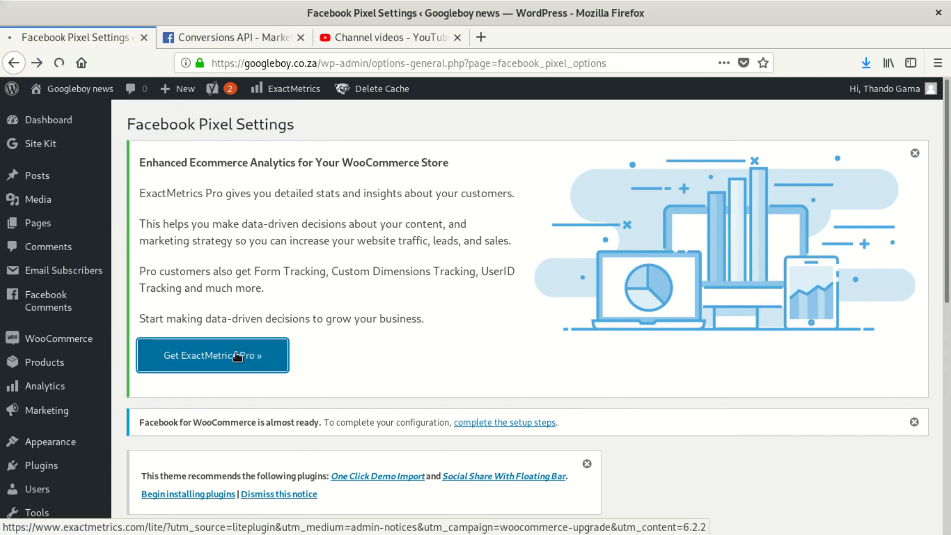